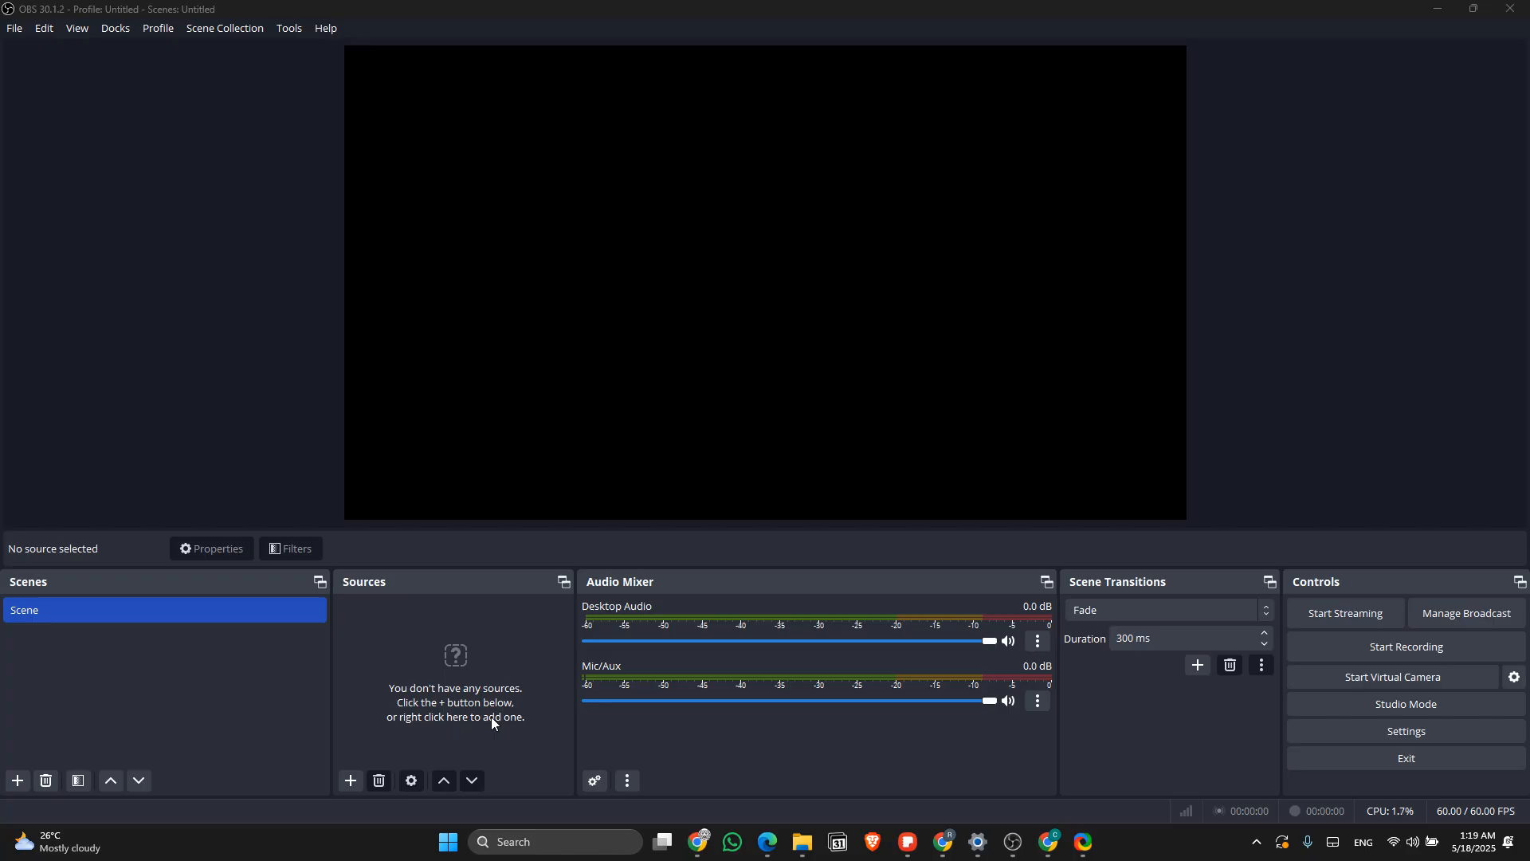
# Add a new Display Capture source to the scene with the primary monitor and the cursor captured
pyautogui.click(350, 781)
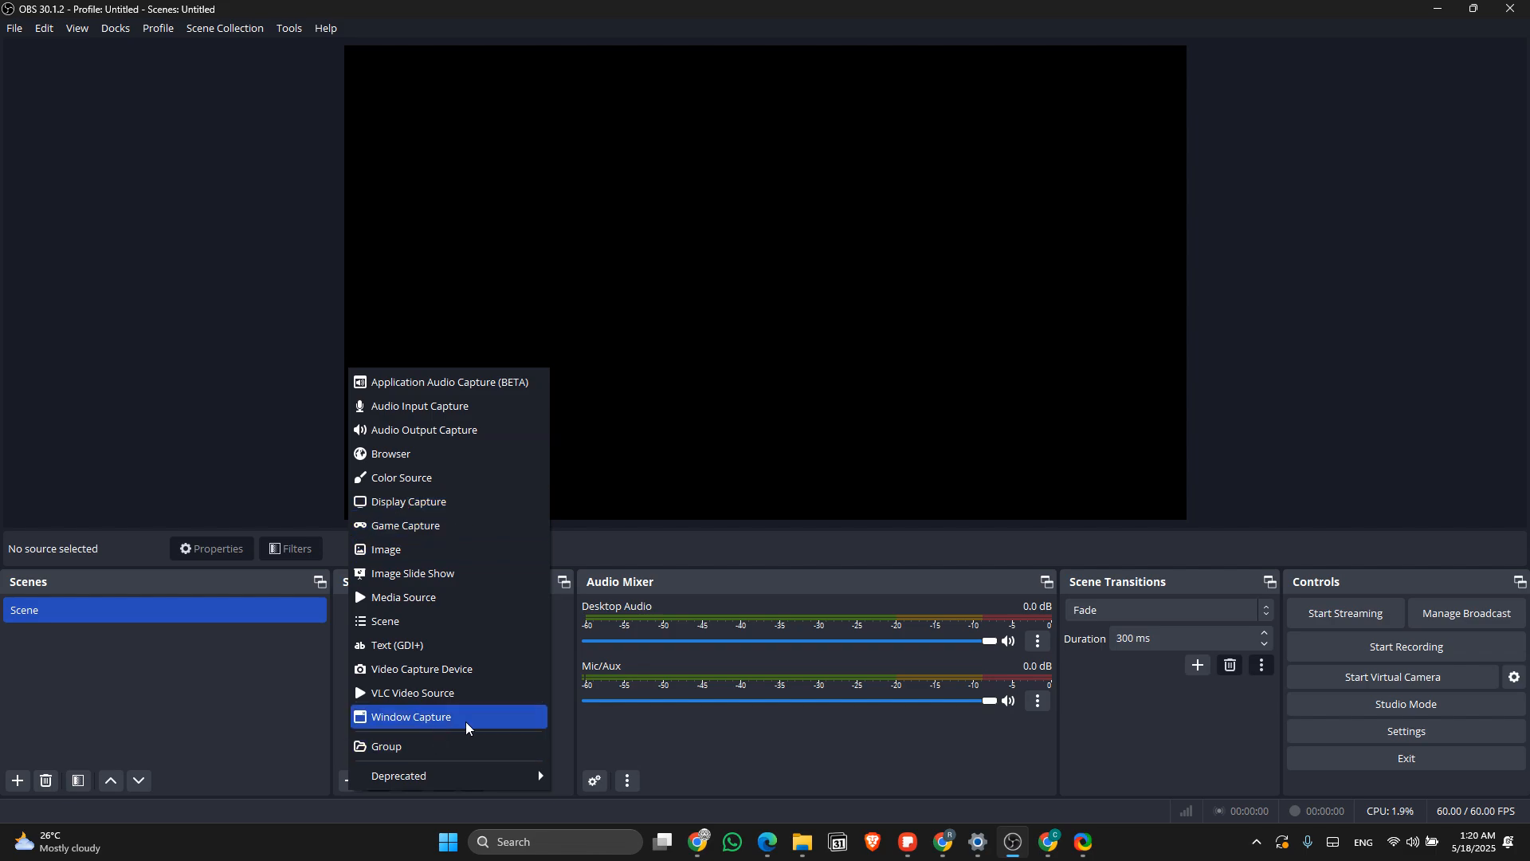
pyautogui.click(452, 510)
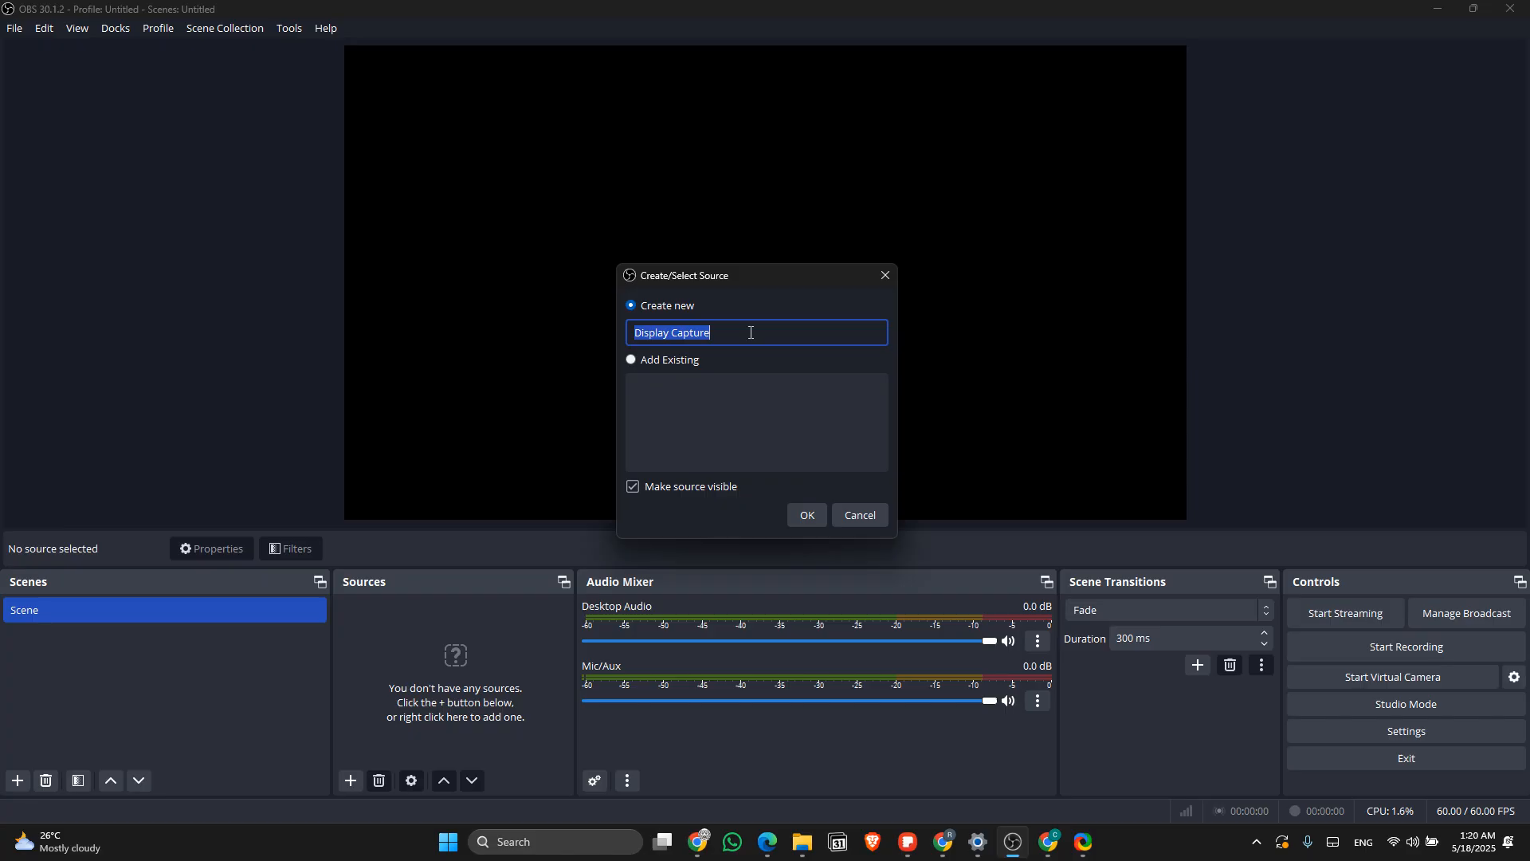
pyautogui.press('Return')
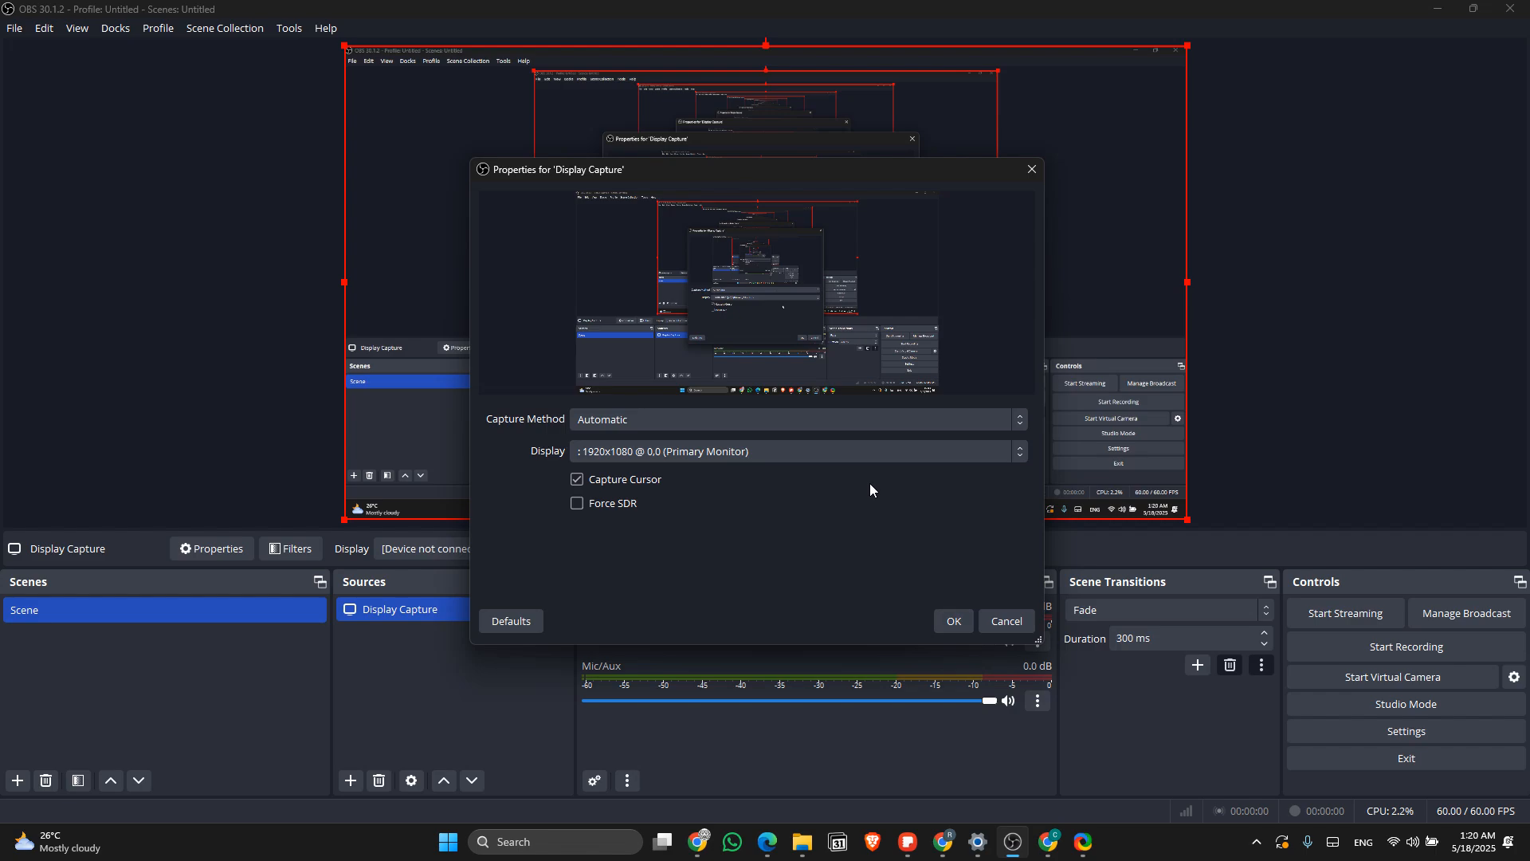
pyautogui.click(955, 621)
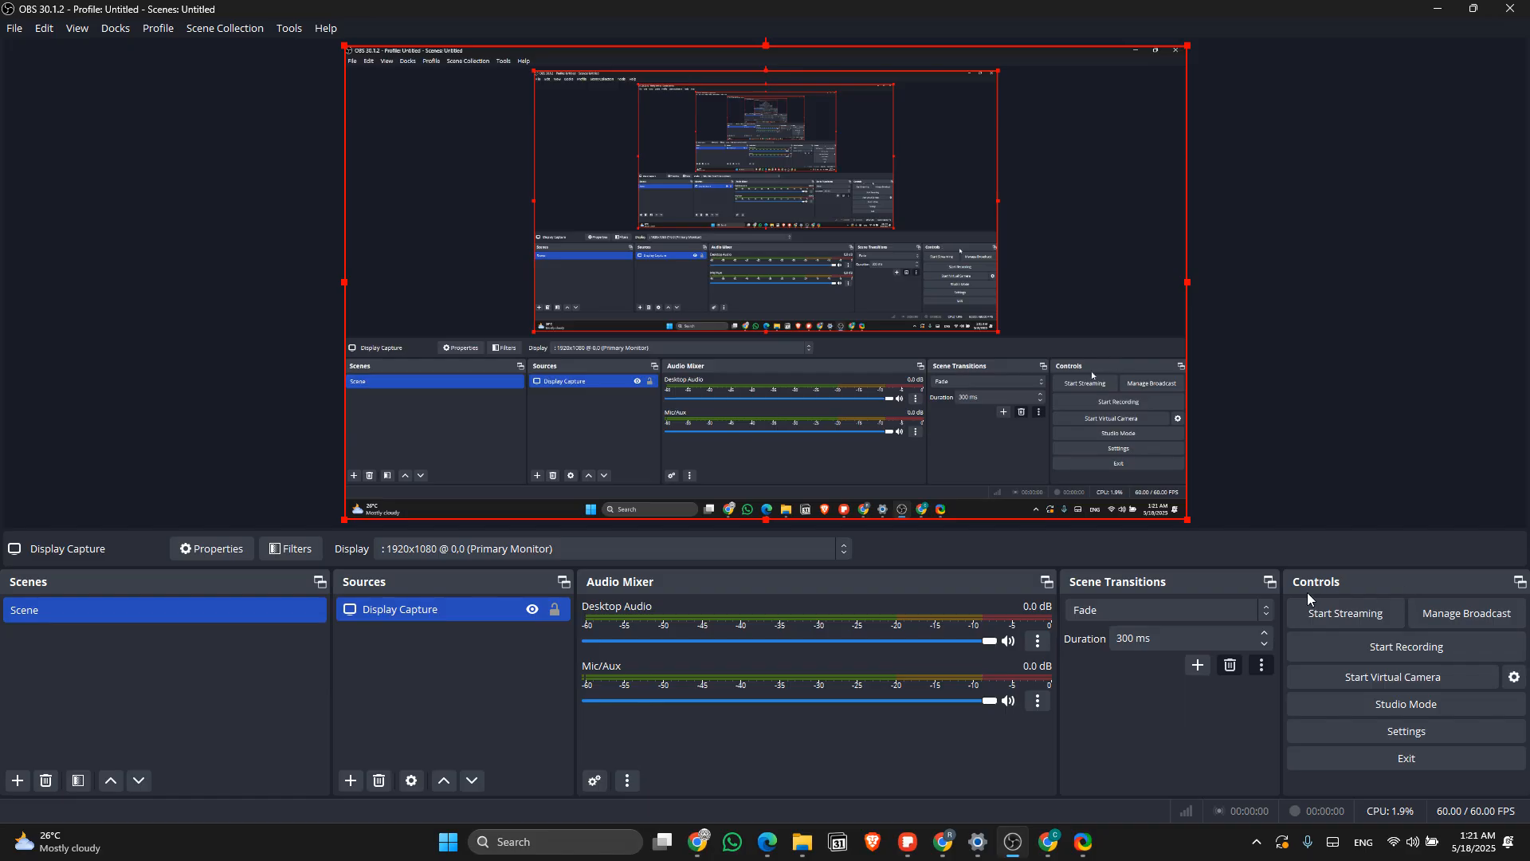
# Start recording the display and switch to the Chrome window showing the Rotaract Mora website
pyautogui.click(1432, 652)
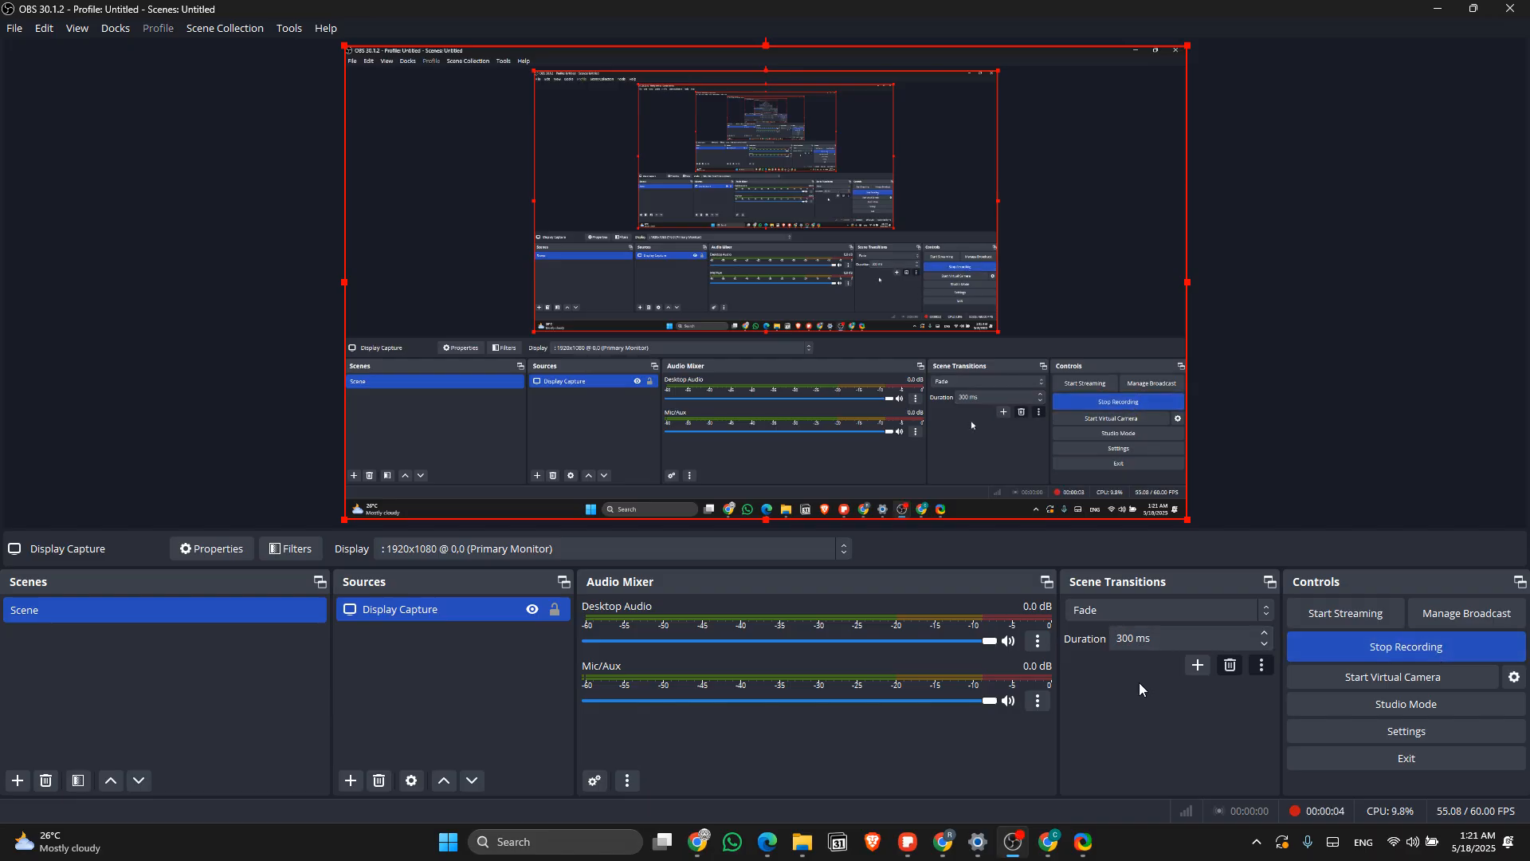
pyautogui.press('super+d')
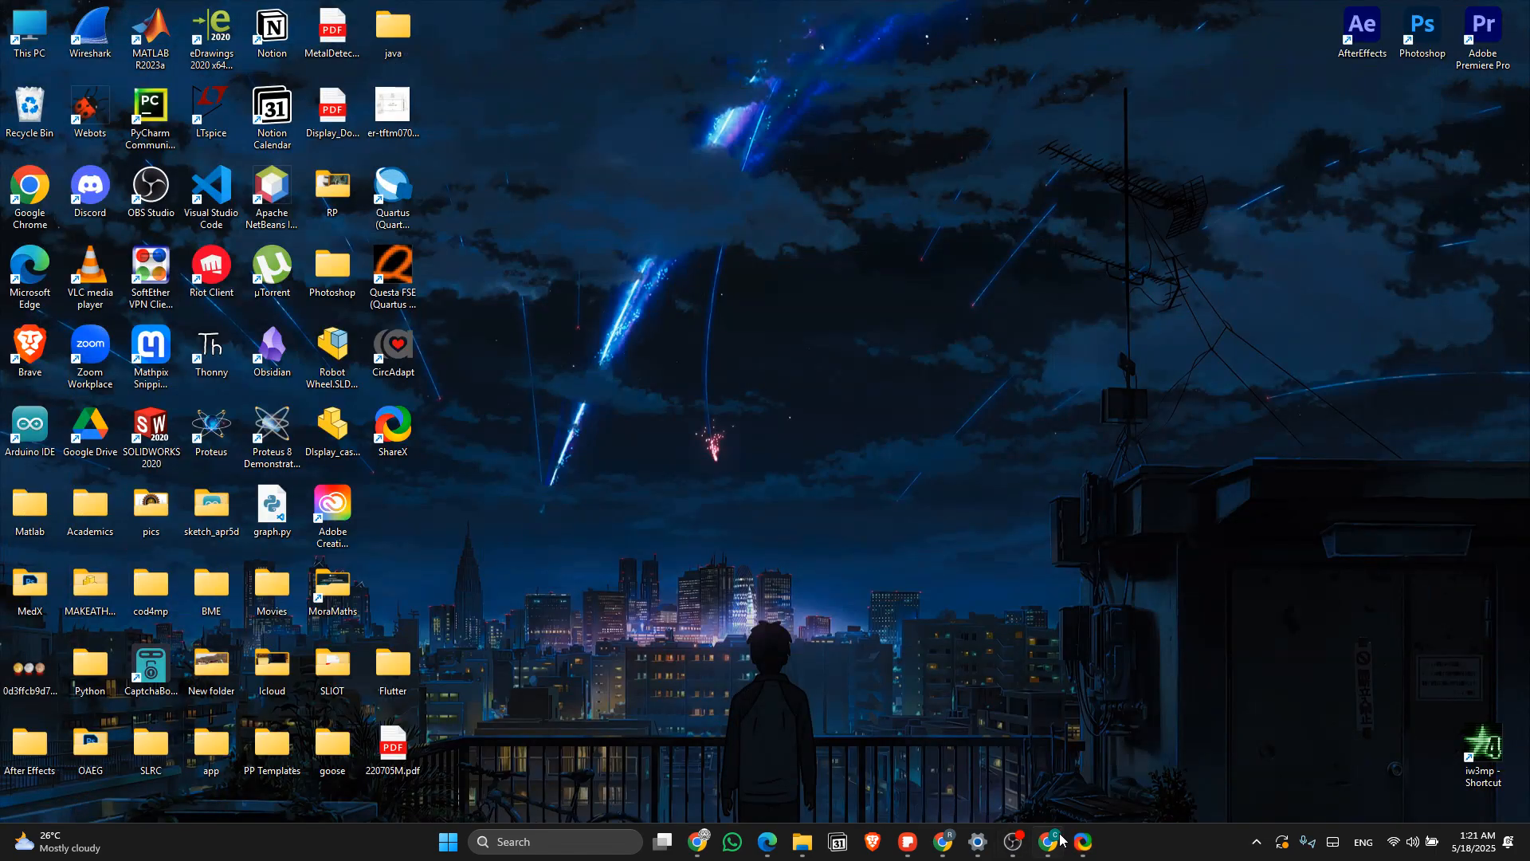
pyautogui.moveTo(1075, 846)
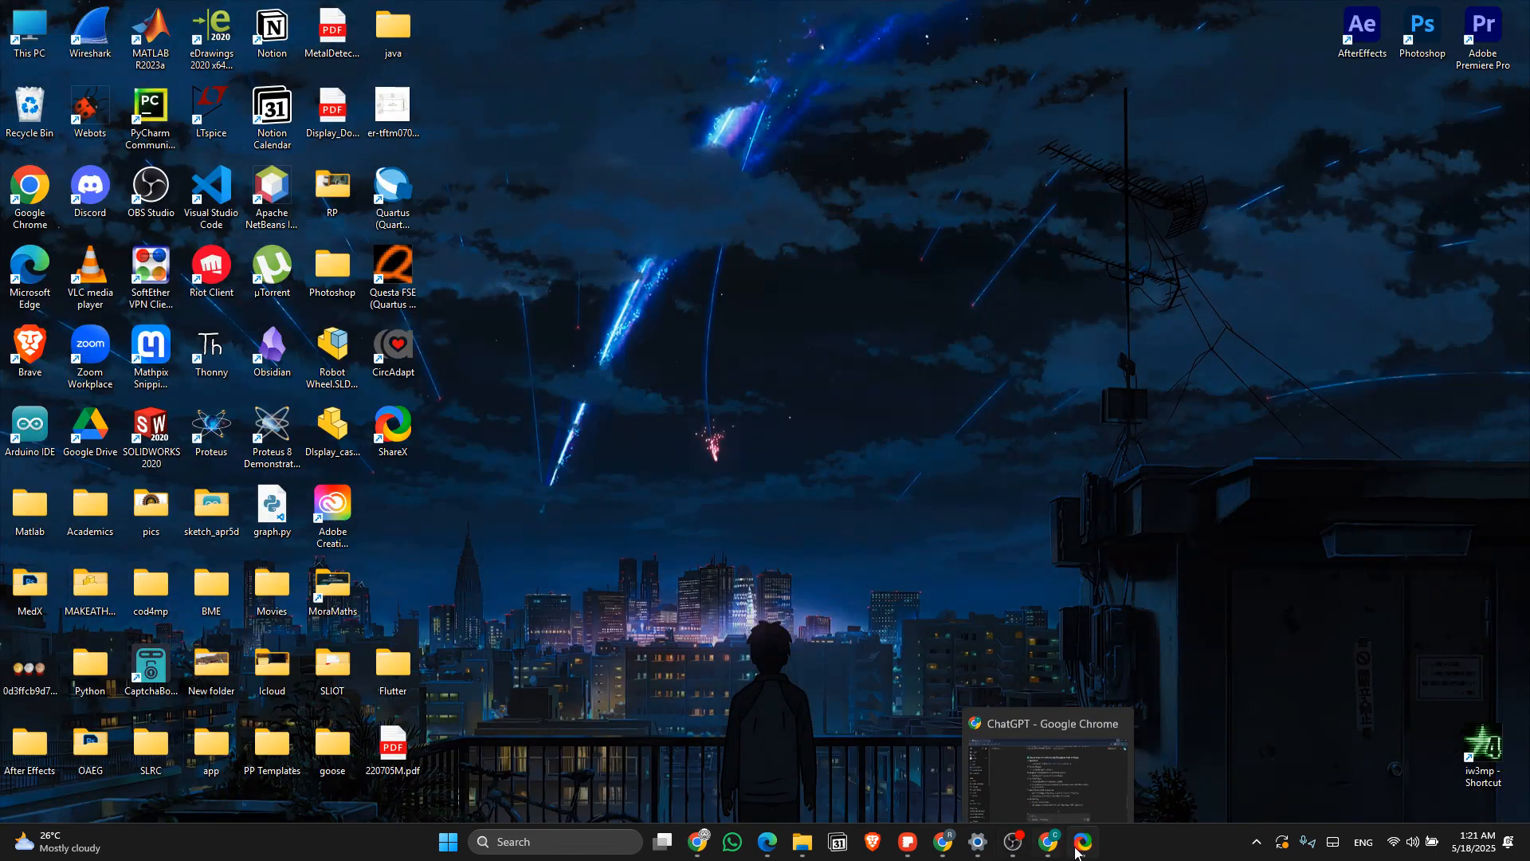
pyautogui.click(954, 849)
# Browse the Rotaract Mora home page down to its footer and back up, and stop the recording in OBS
pyautogui.scroll(10, 987, 498)
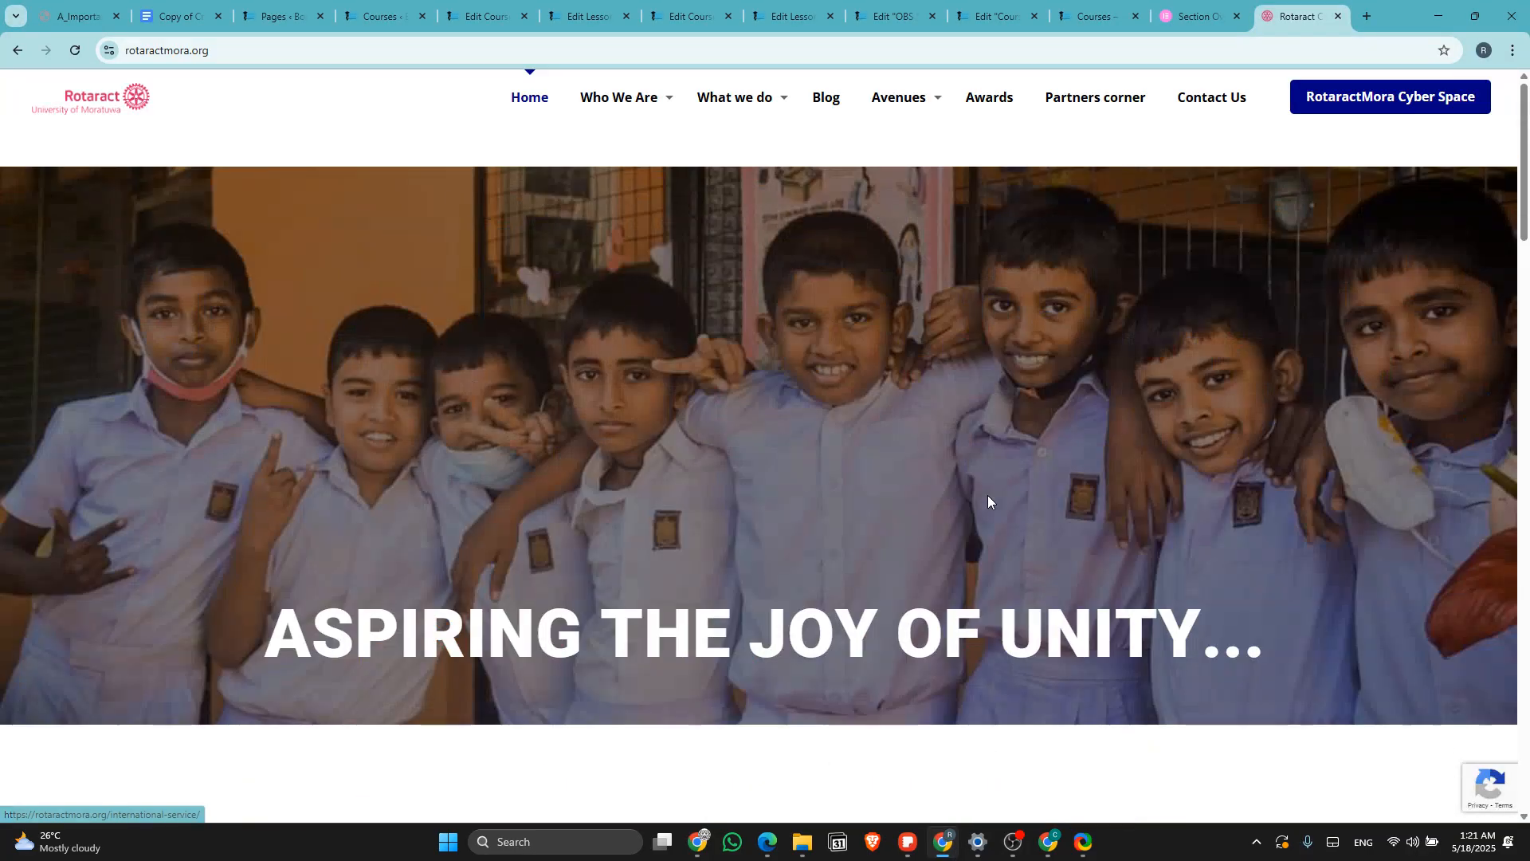
pyautogui.scroll(-15, 988, 499)
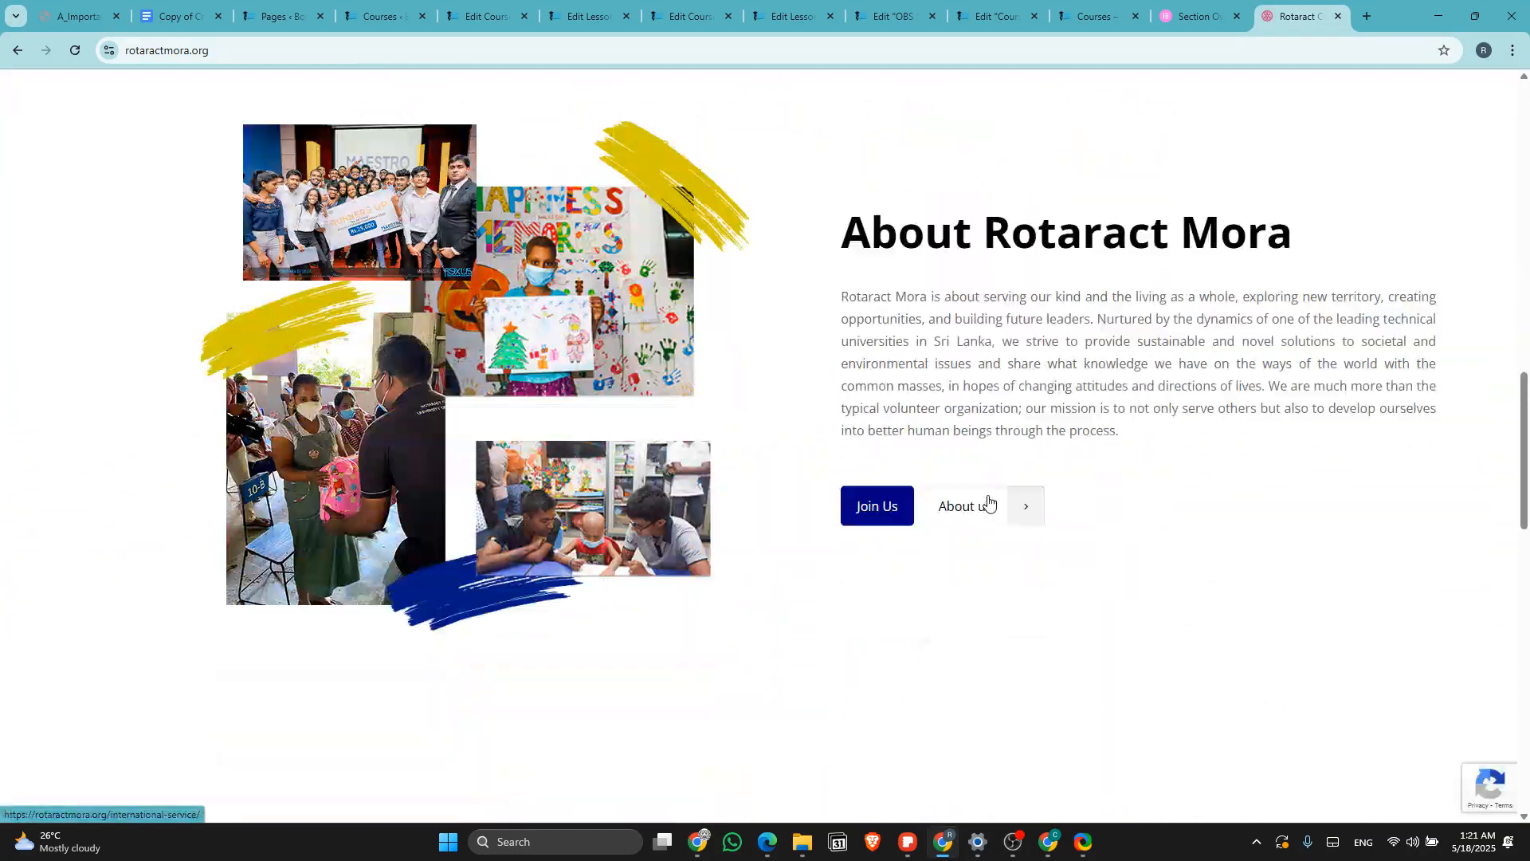
pyautogui.scroll(-8, 987, 499)
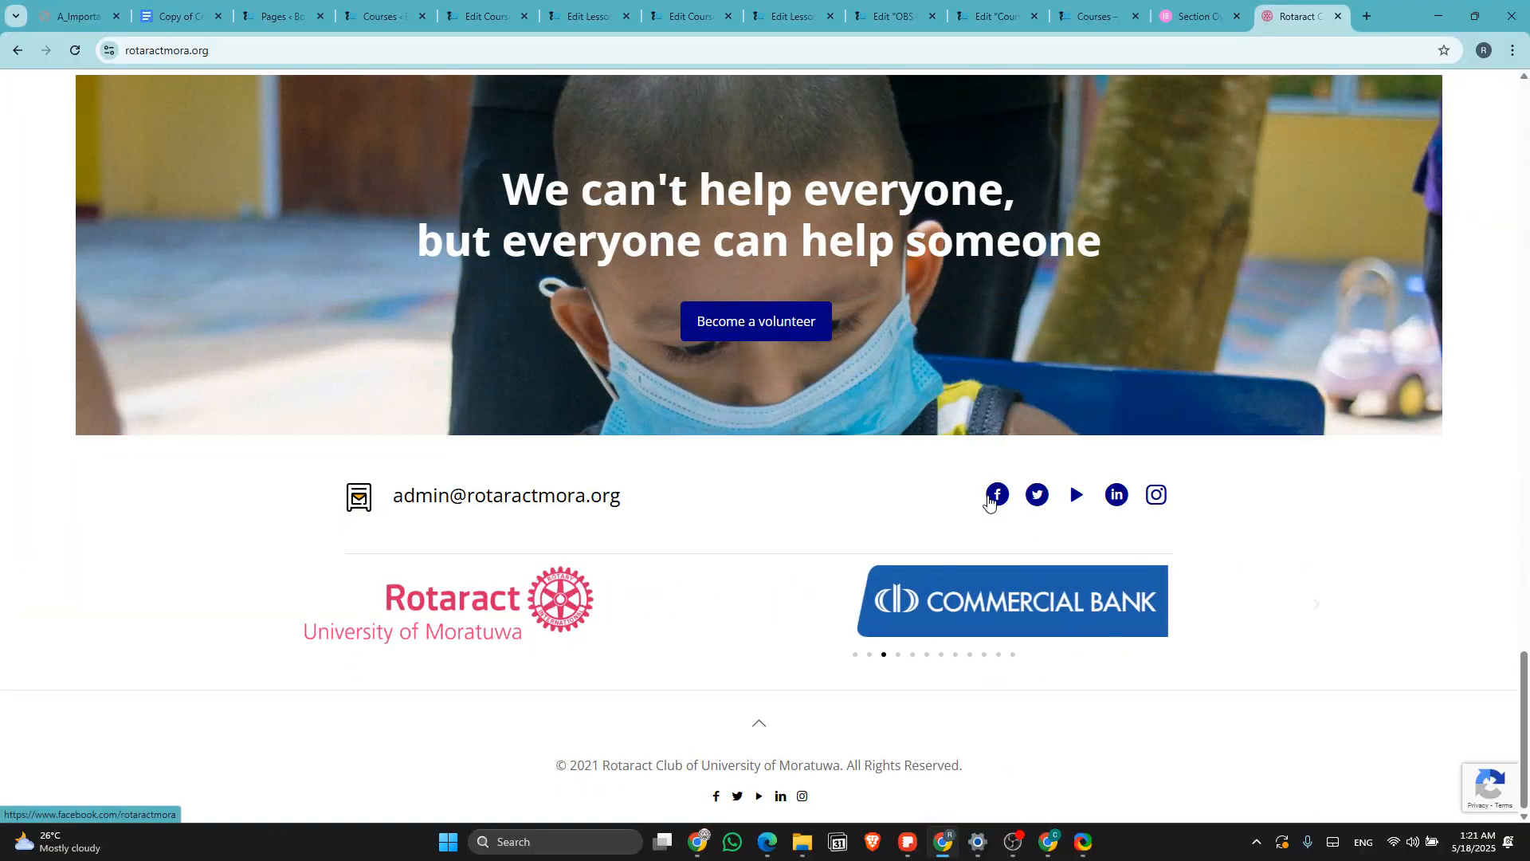
pyautogui.scroll(10, 961, 369)
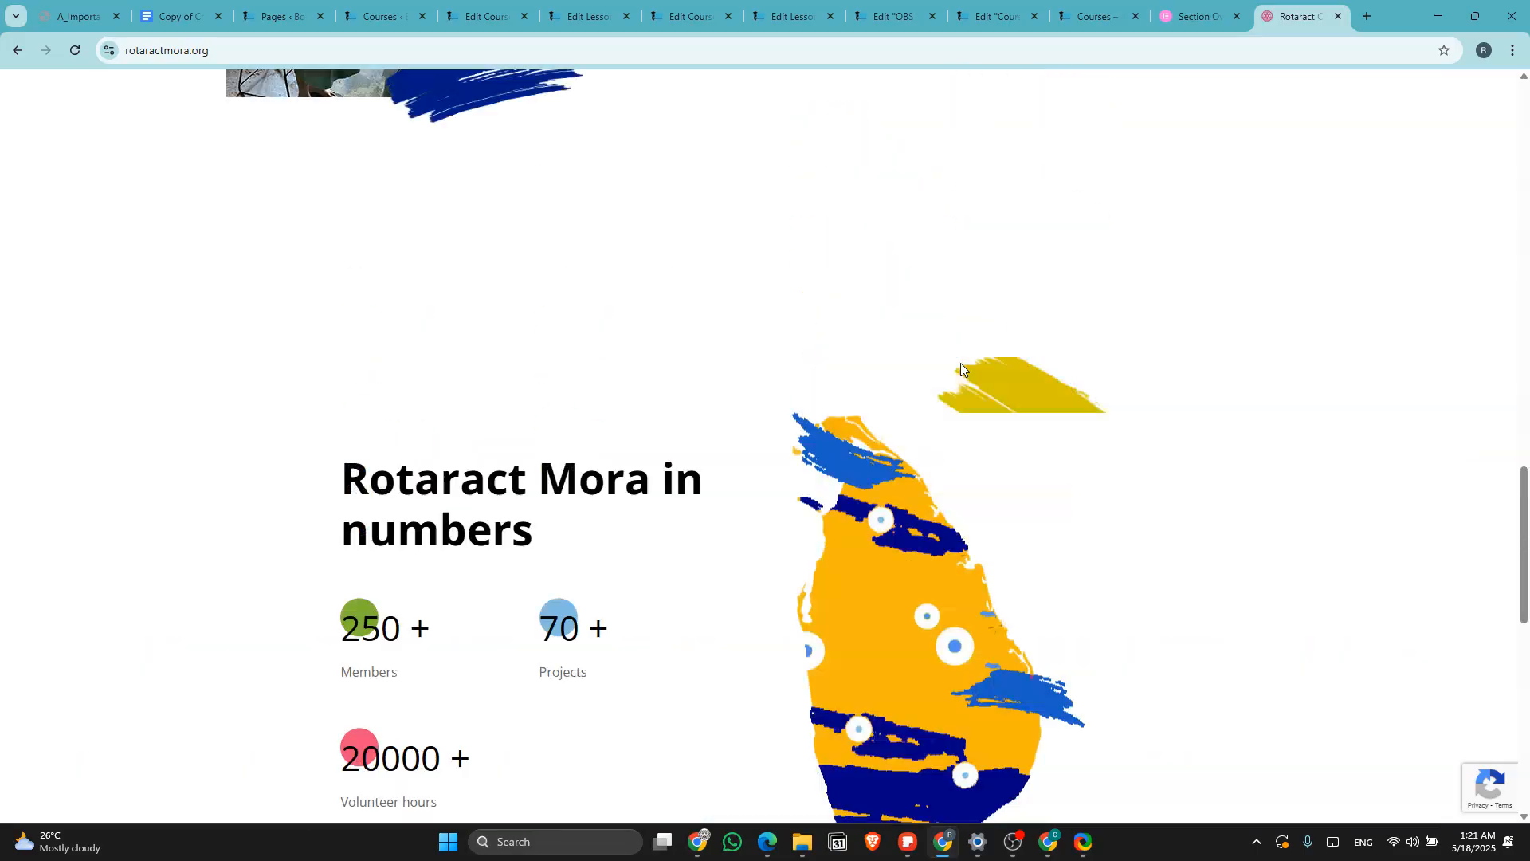
pyautogui.scroll(6, 963, 371)
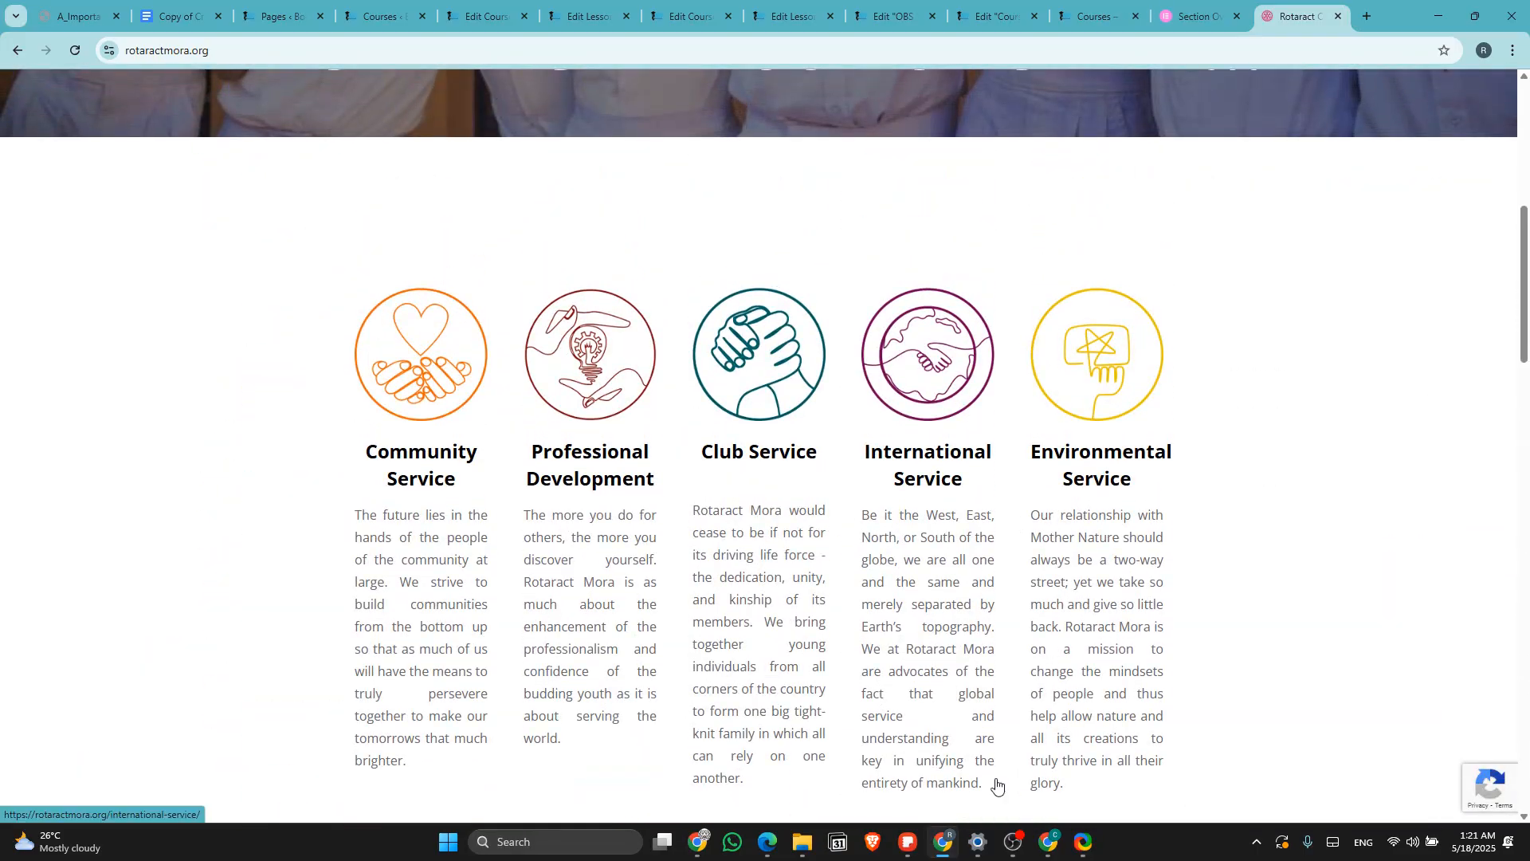
pyautogui.click(1013, 841)
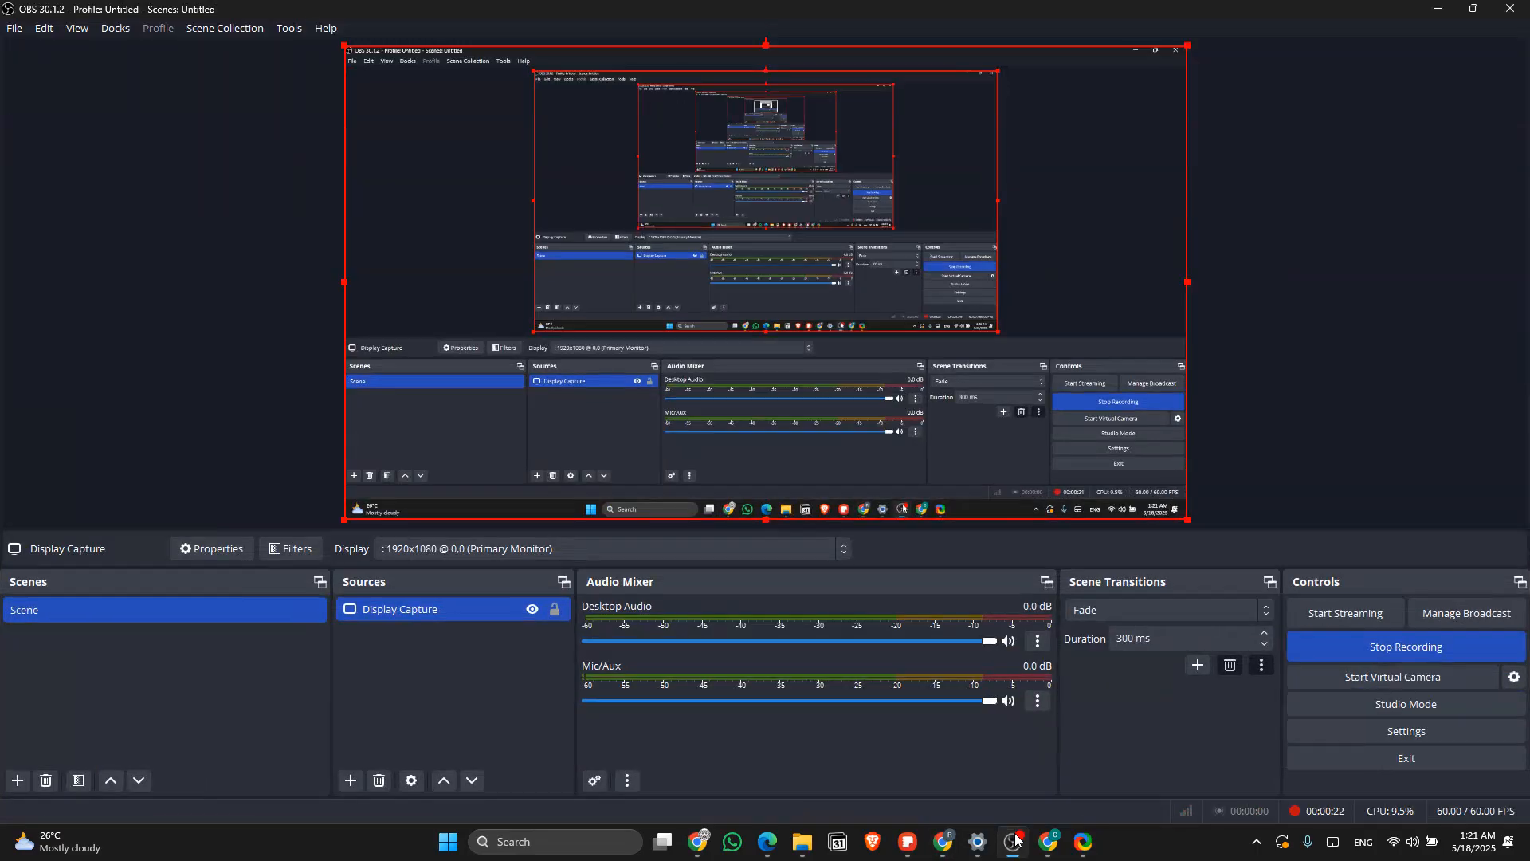
pyautogui.click(1404, 647)
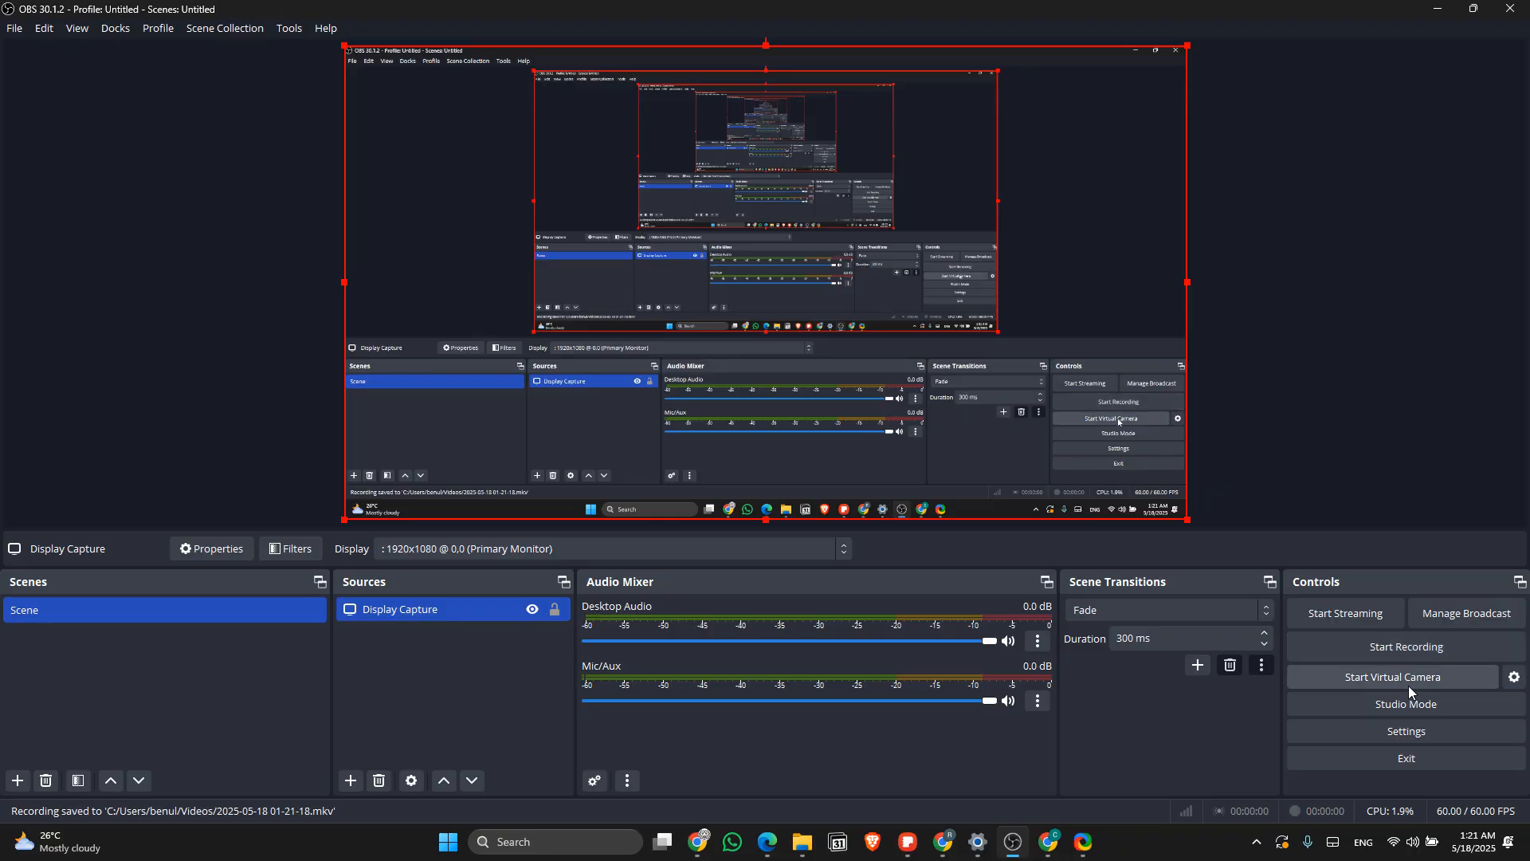
# Check the recording path and format in the recording output settings, leaving them unchanged
pyautogui.click(1410, 732)
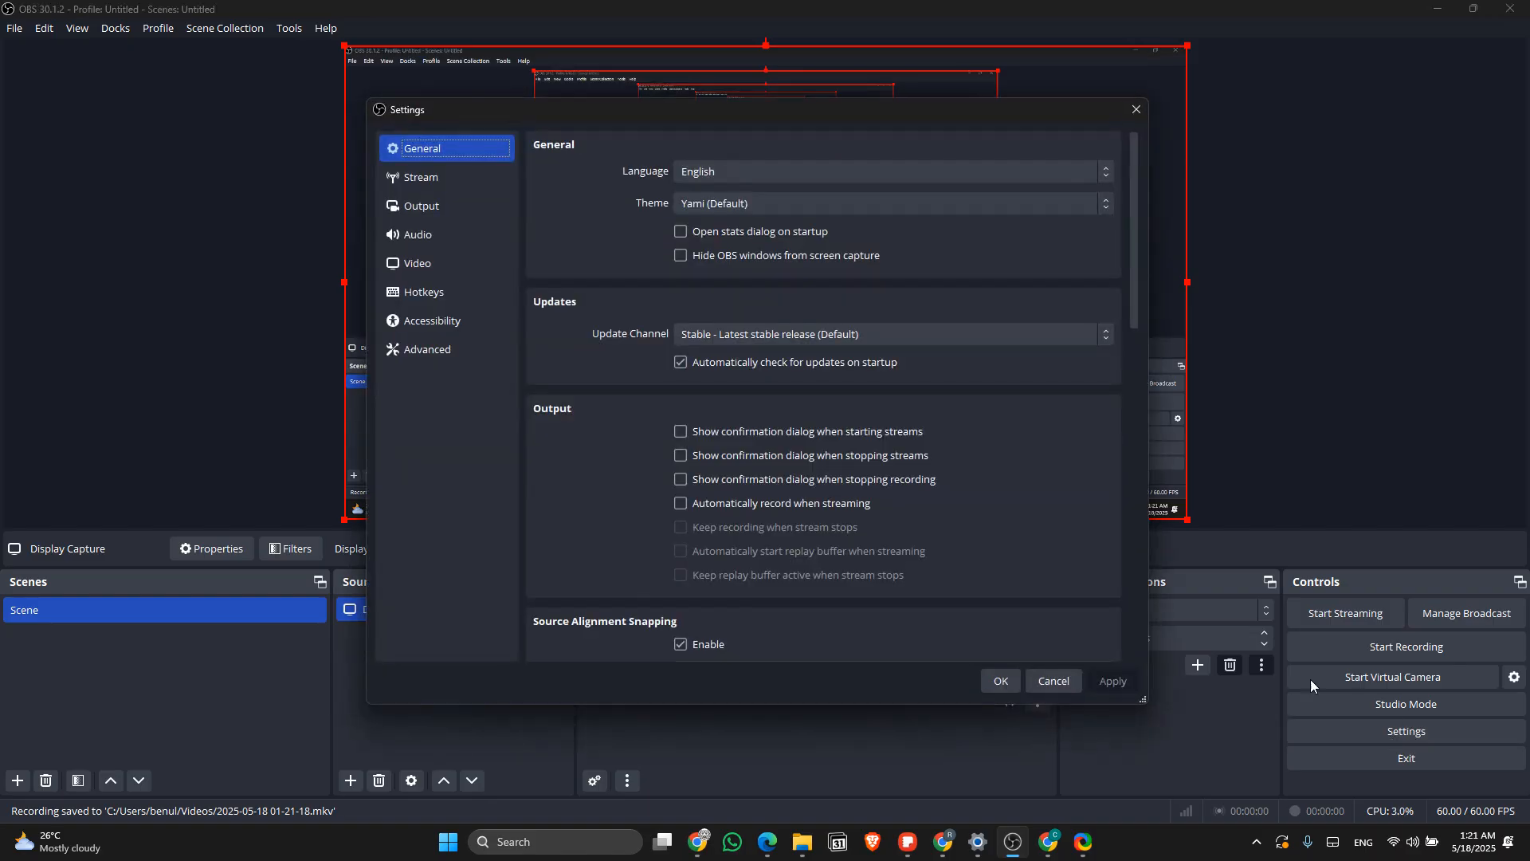
pyautogui.click(458, 209)
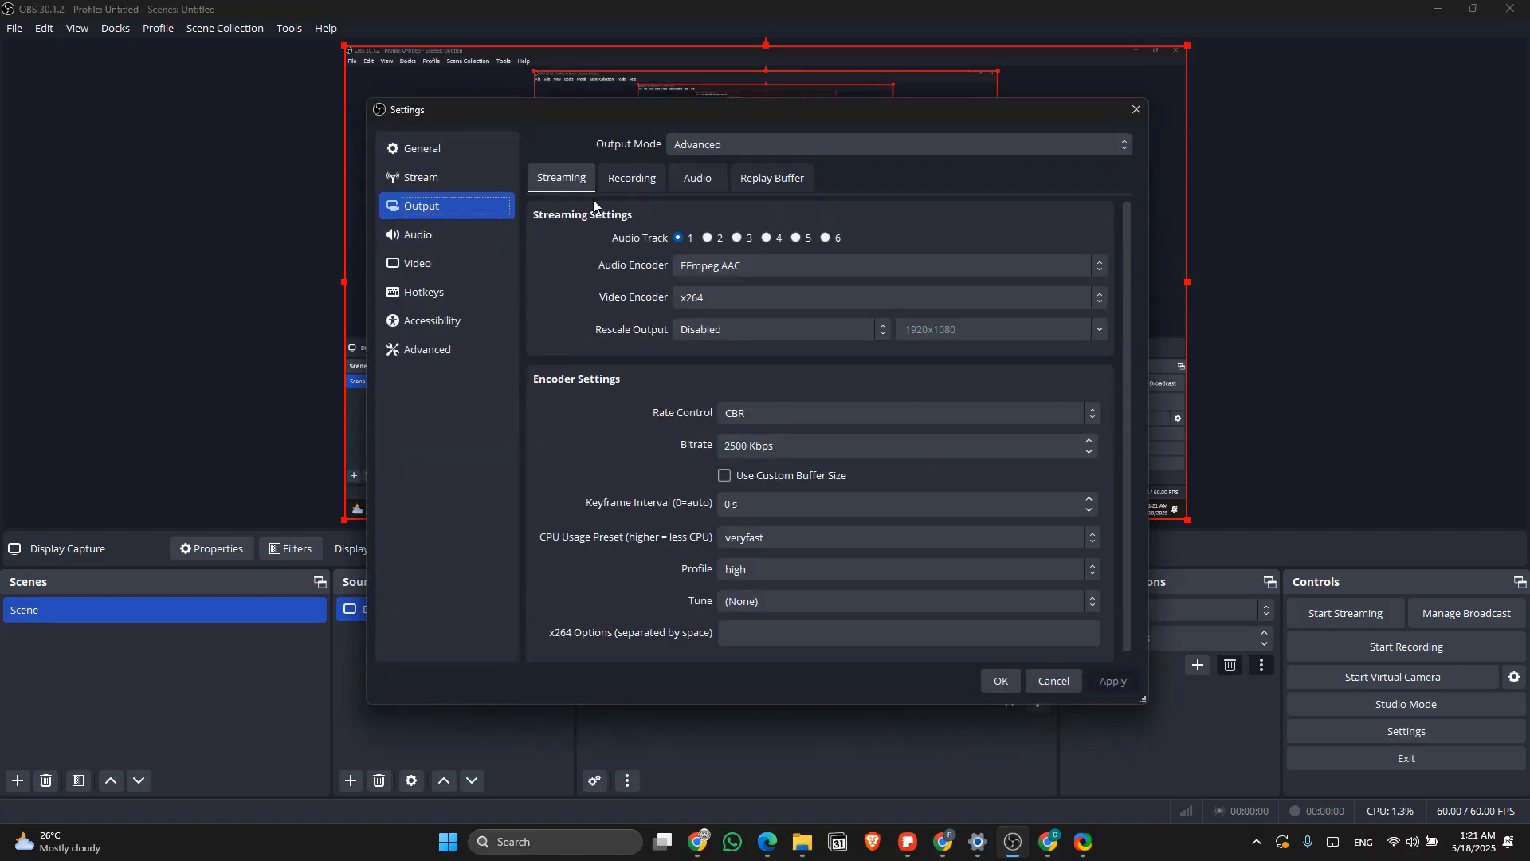
pyautogui.click(630, 178)
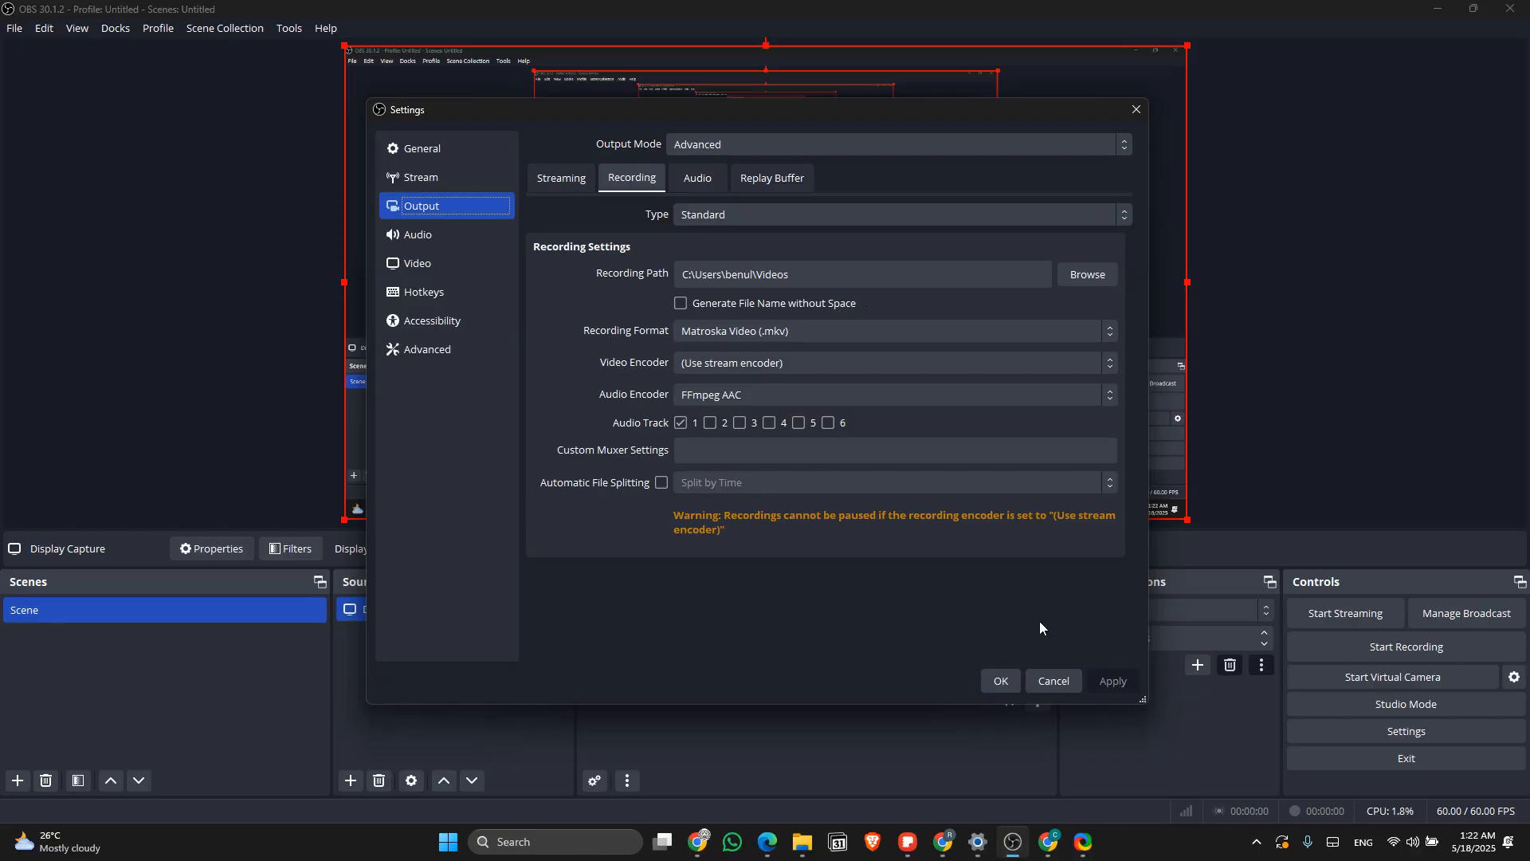
pyautogui.click(1039, 686)
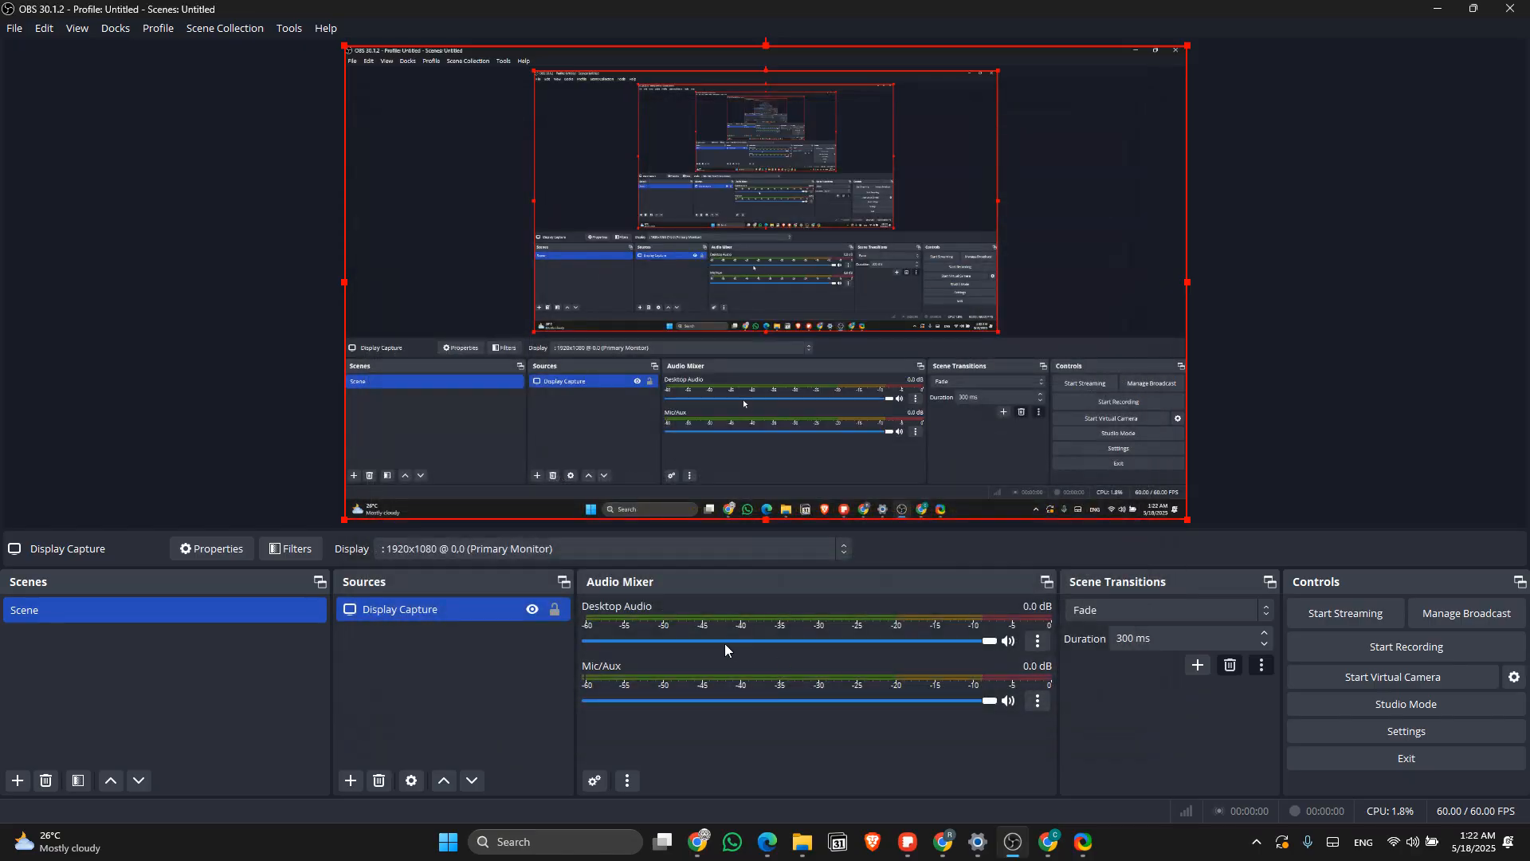
# Add a new Window Capture source for the Chrome window "Rotaract Club of University of Moratuwa"
pyautogui.click(350, 777)
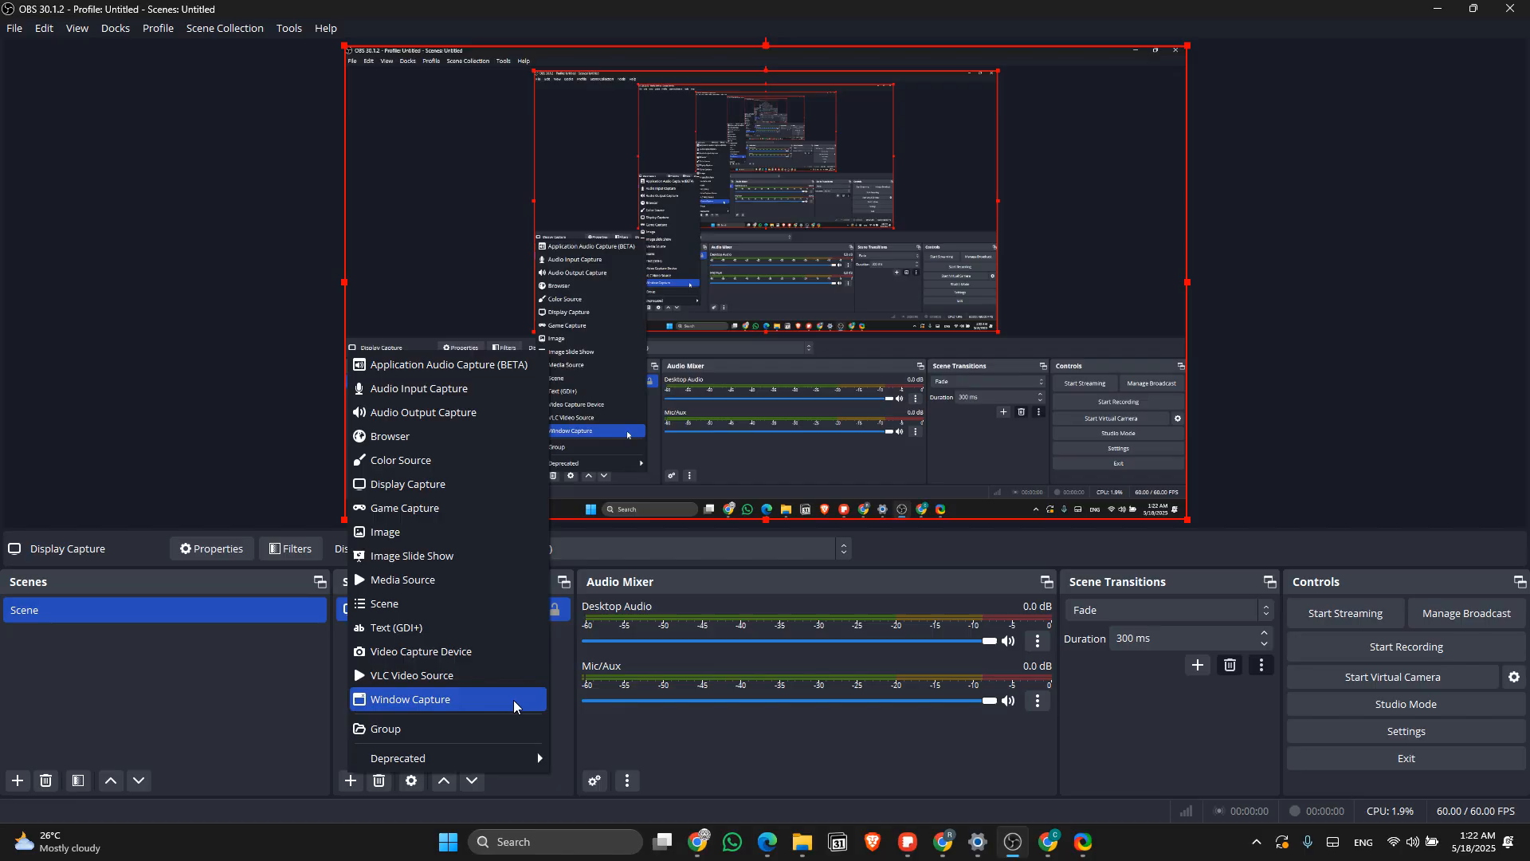
pyautogui.click(513, 706)
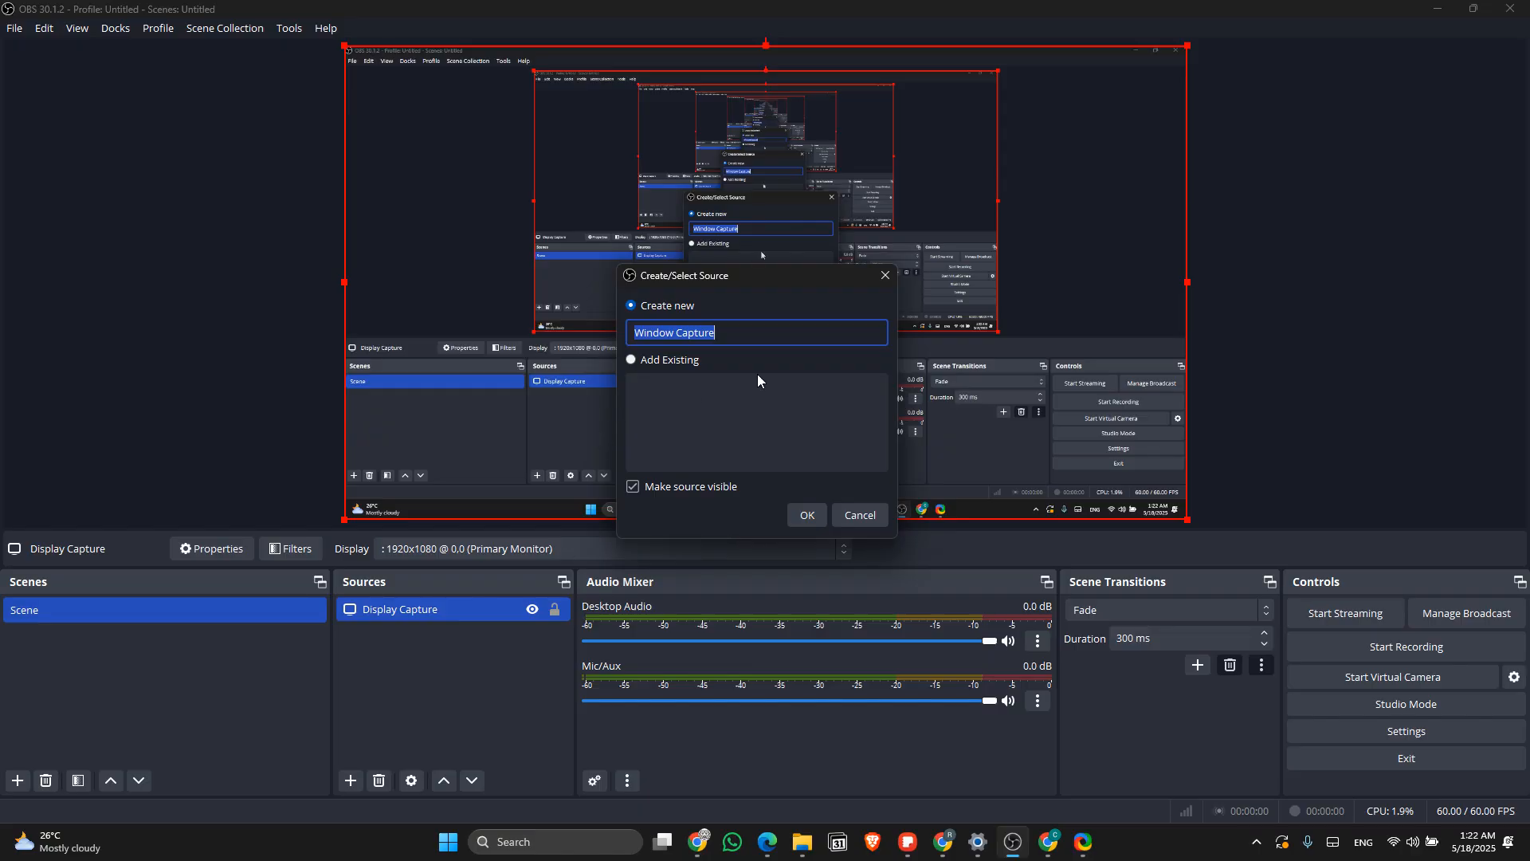
pyautogui.click(805, 509)
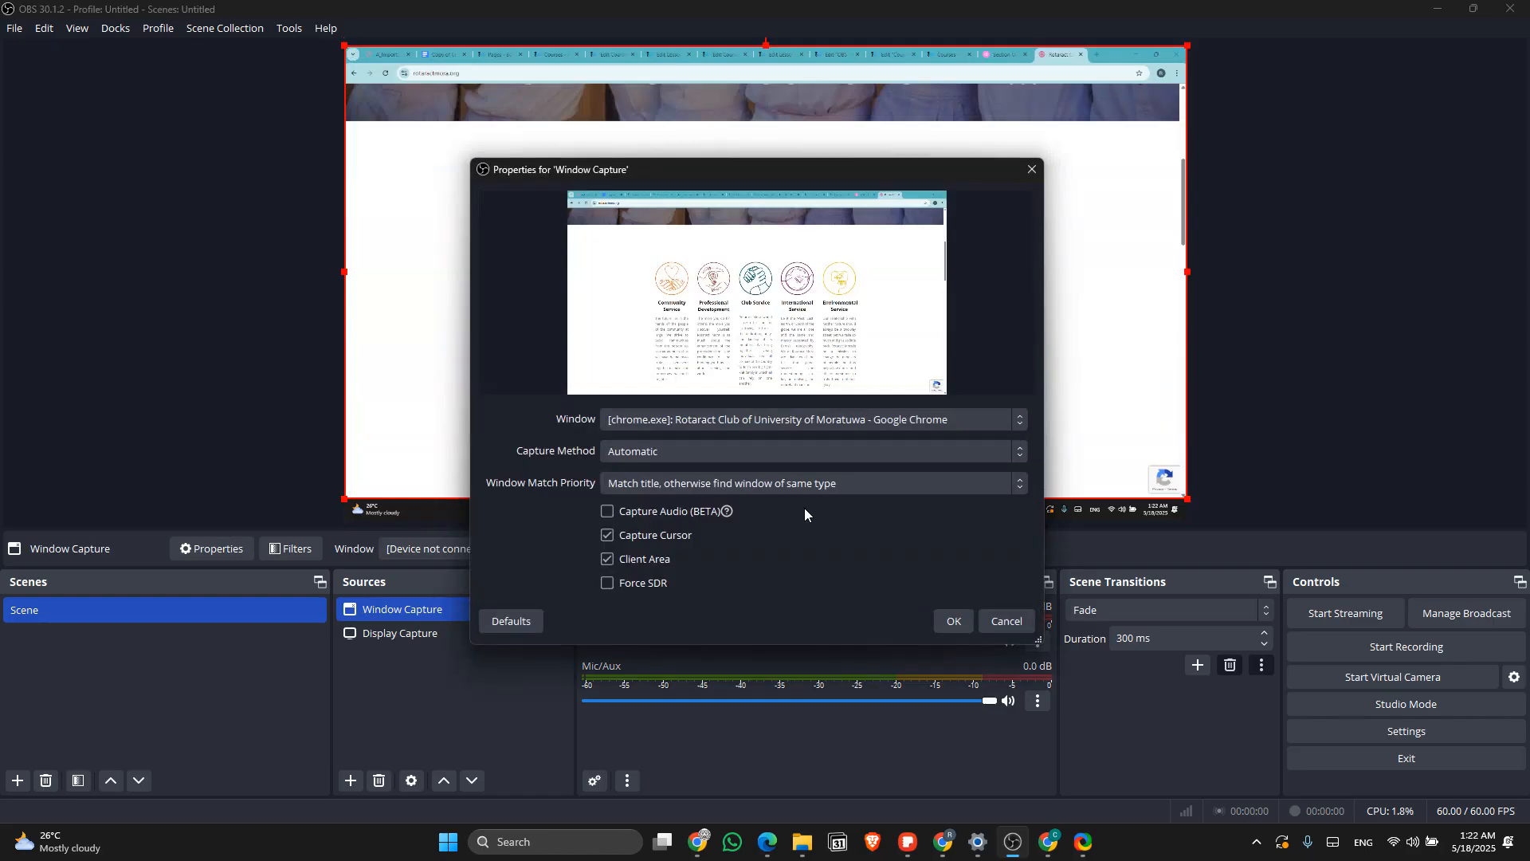
pyautogui.click(728, 421)
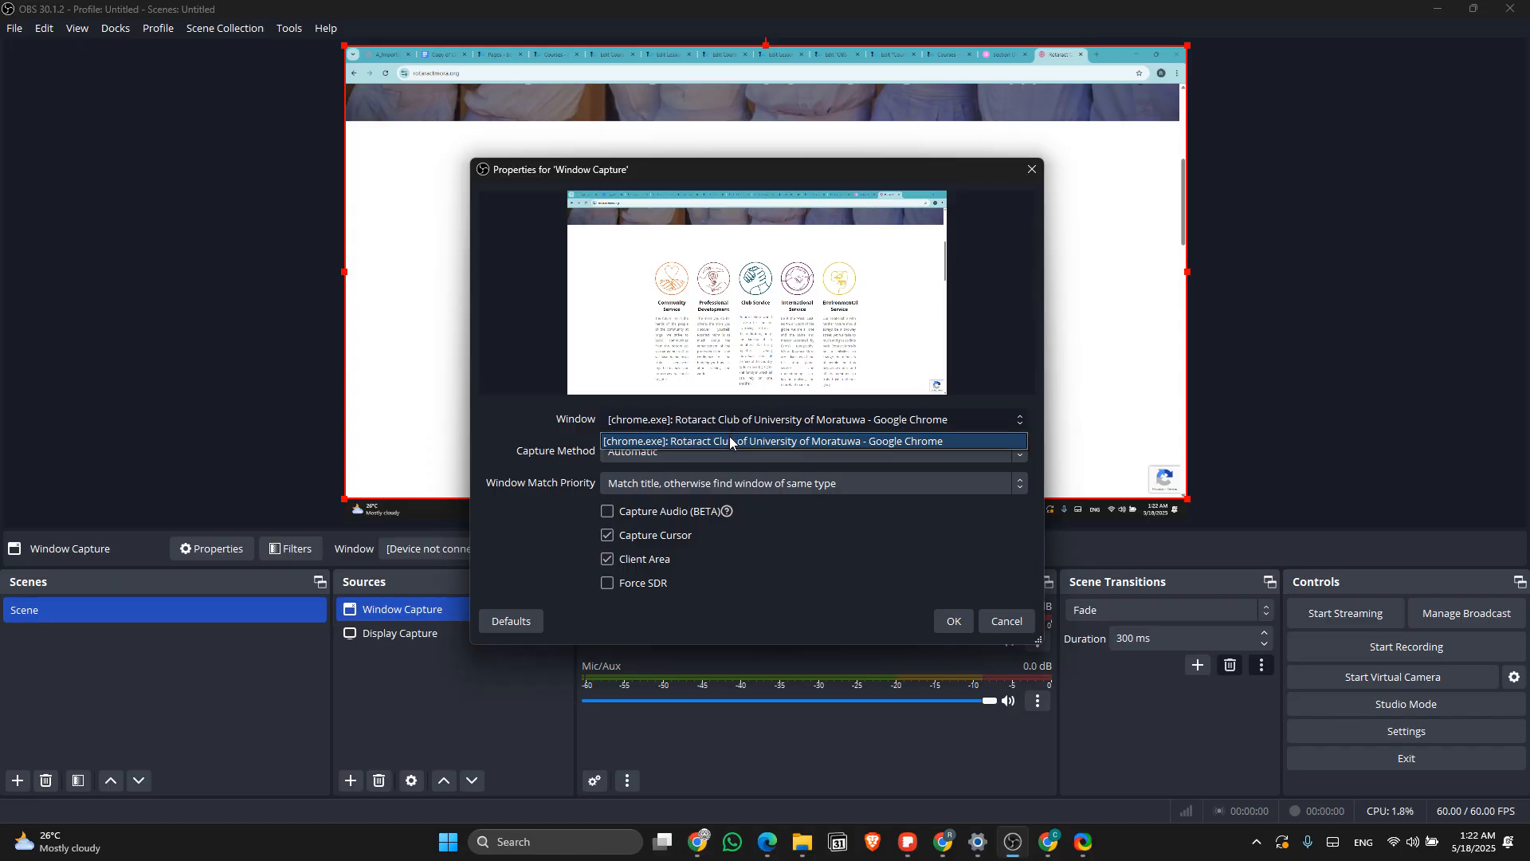
pyautogui.click(729, 440)
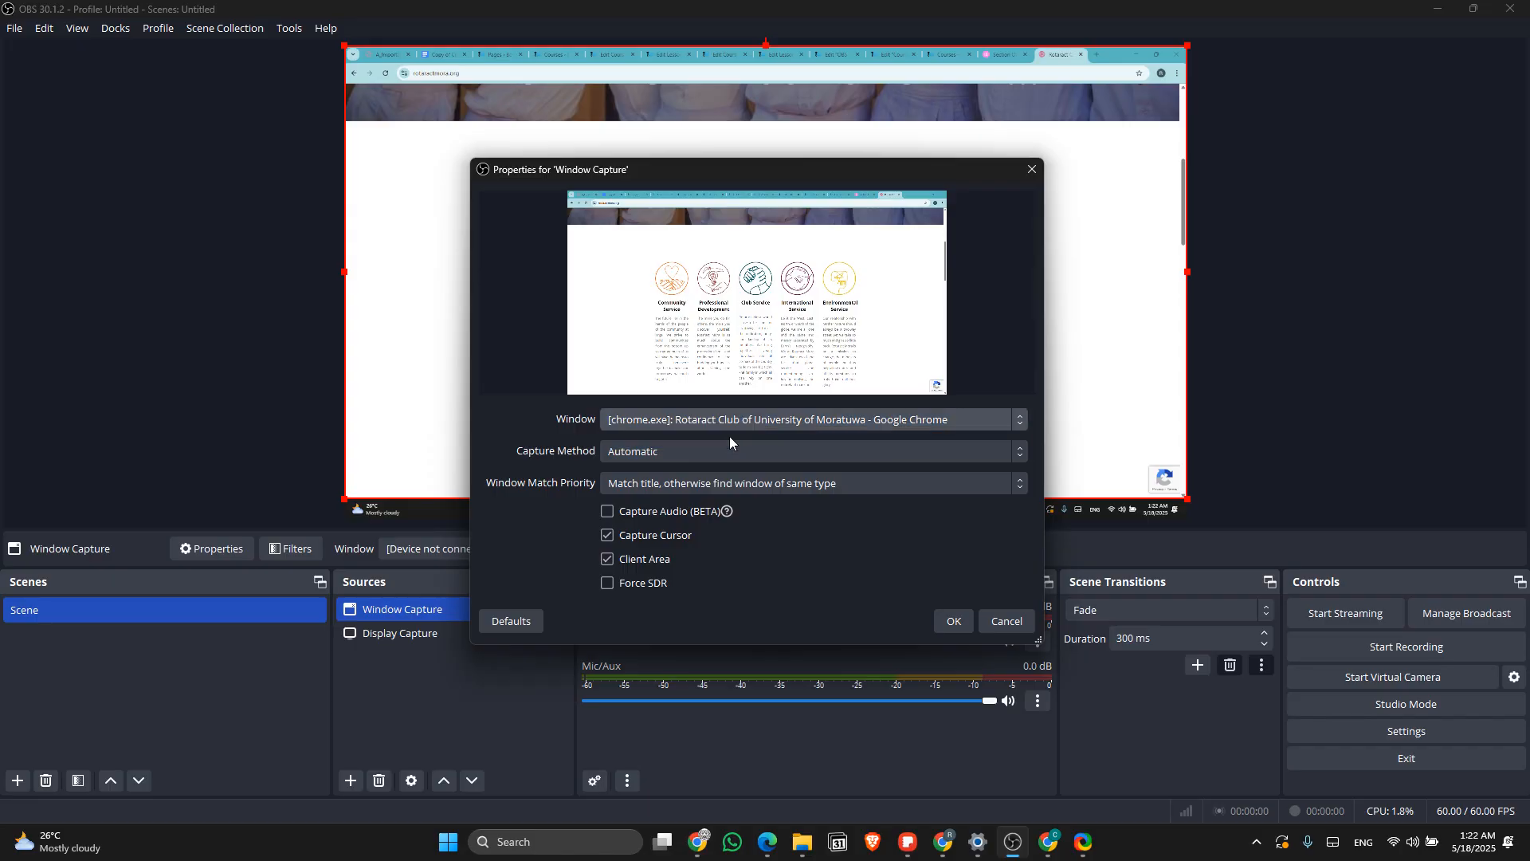
pyautogui.click(945, 615)
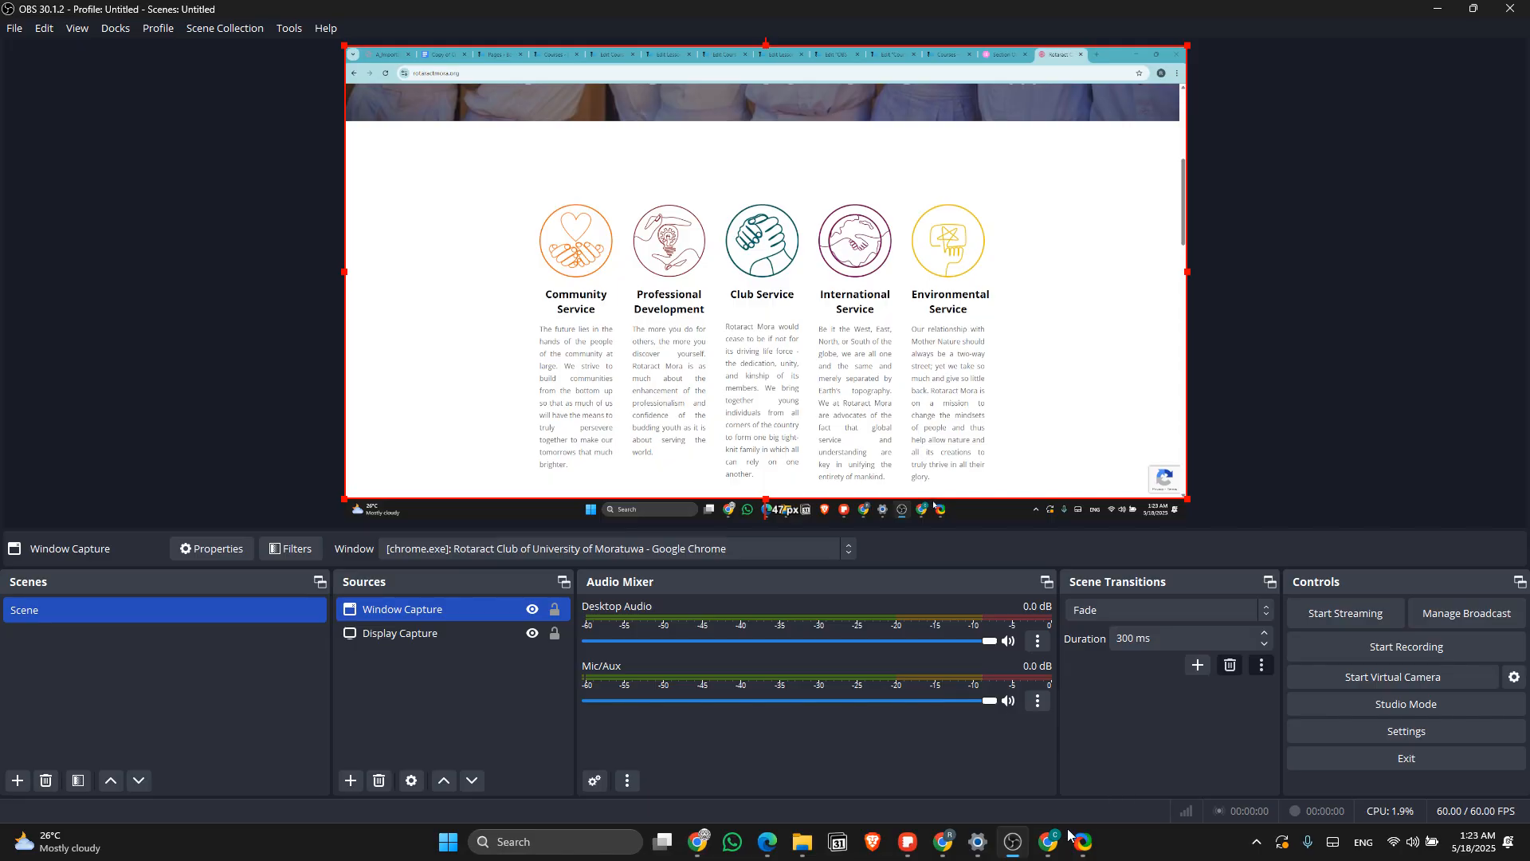
# Start a recording with the window capture and browse the Rotaract Mora home page in Chrome
pyautogui.moveTo(1062, 843)
pyautogui.click(1332, 645)
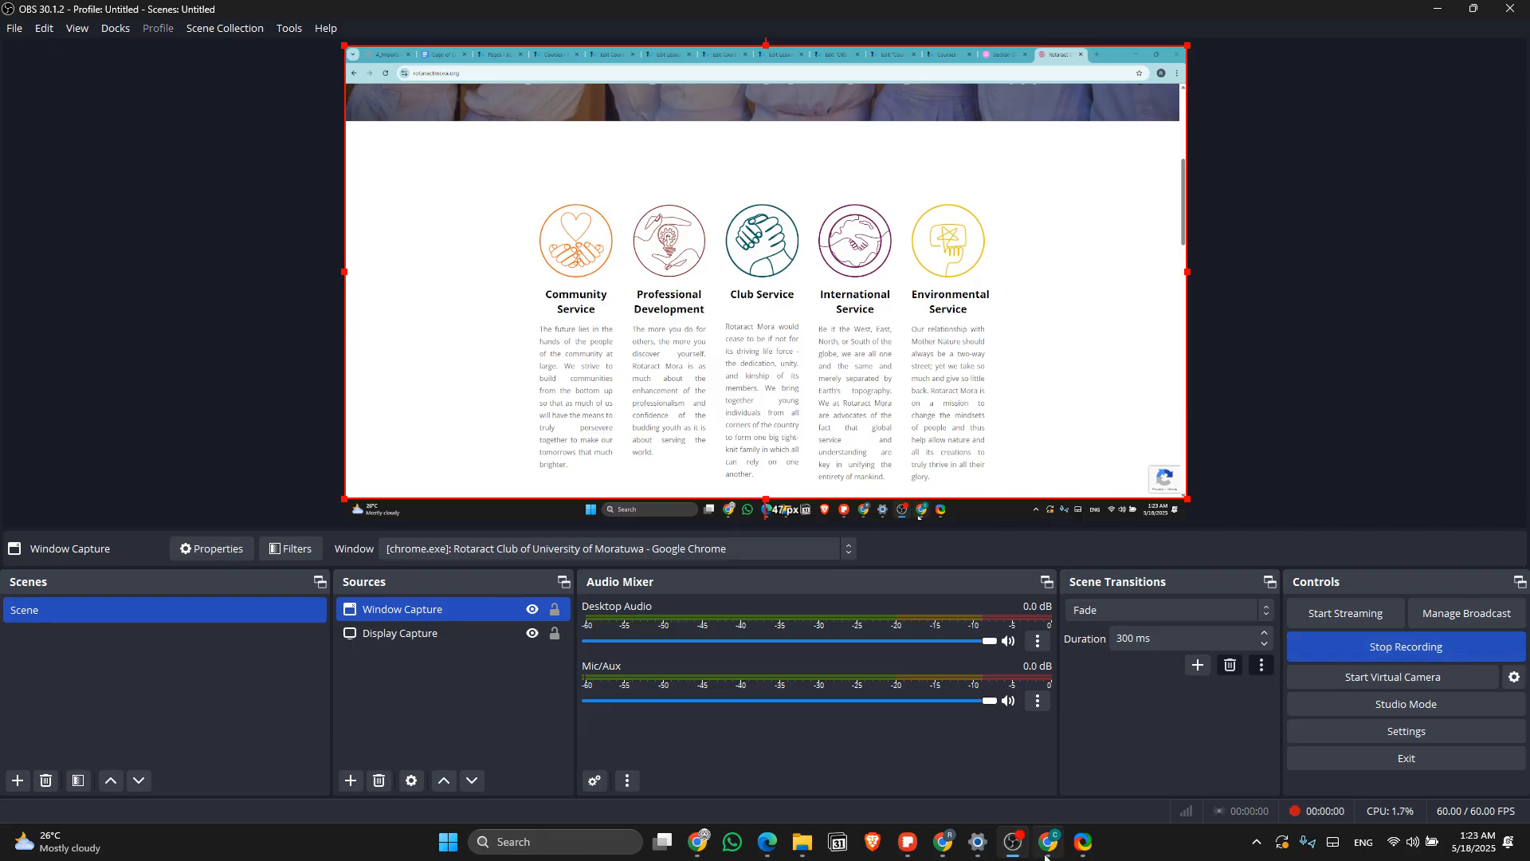
pyautogui.click(944, 843)
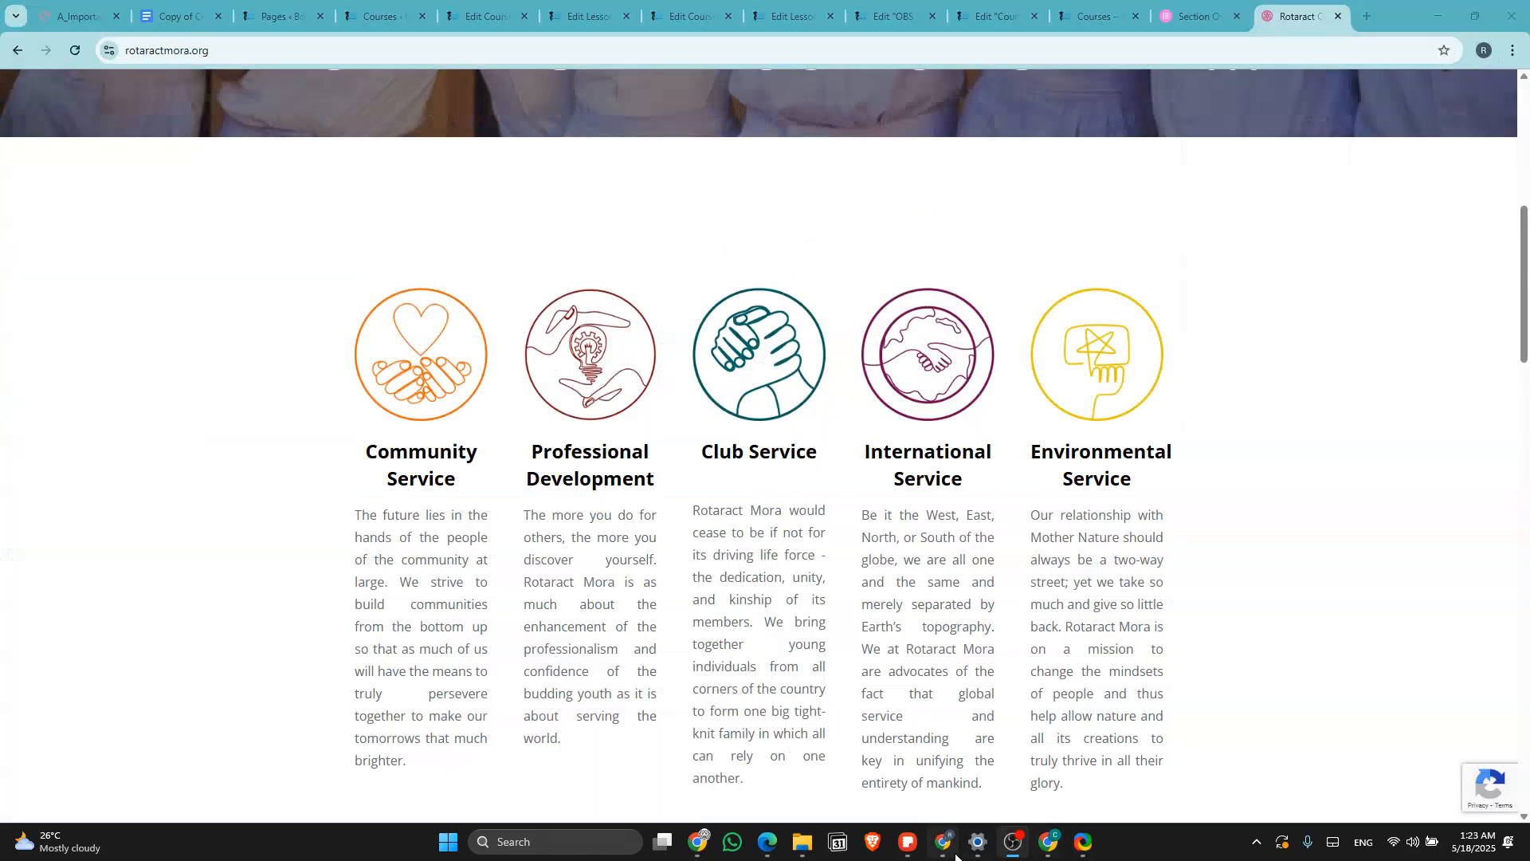
pyautogui.scroll(-6, 964, 622)
pyautogui.scroll(-15, 962, 618)
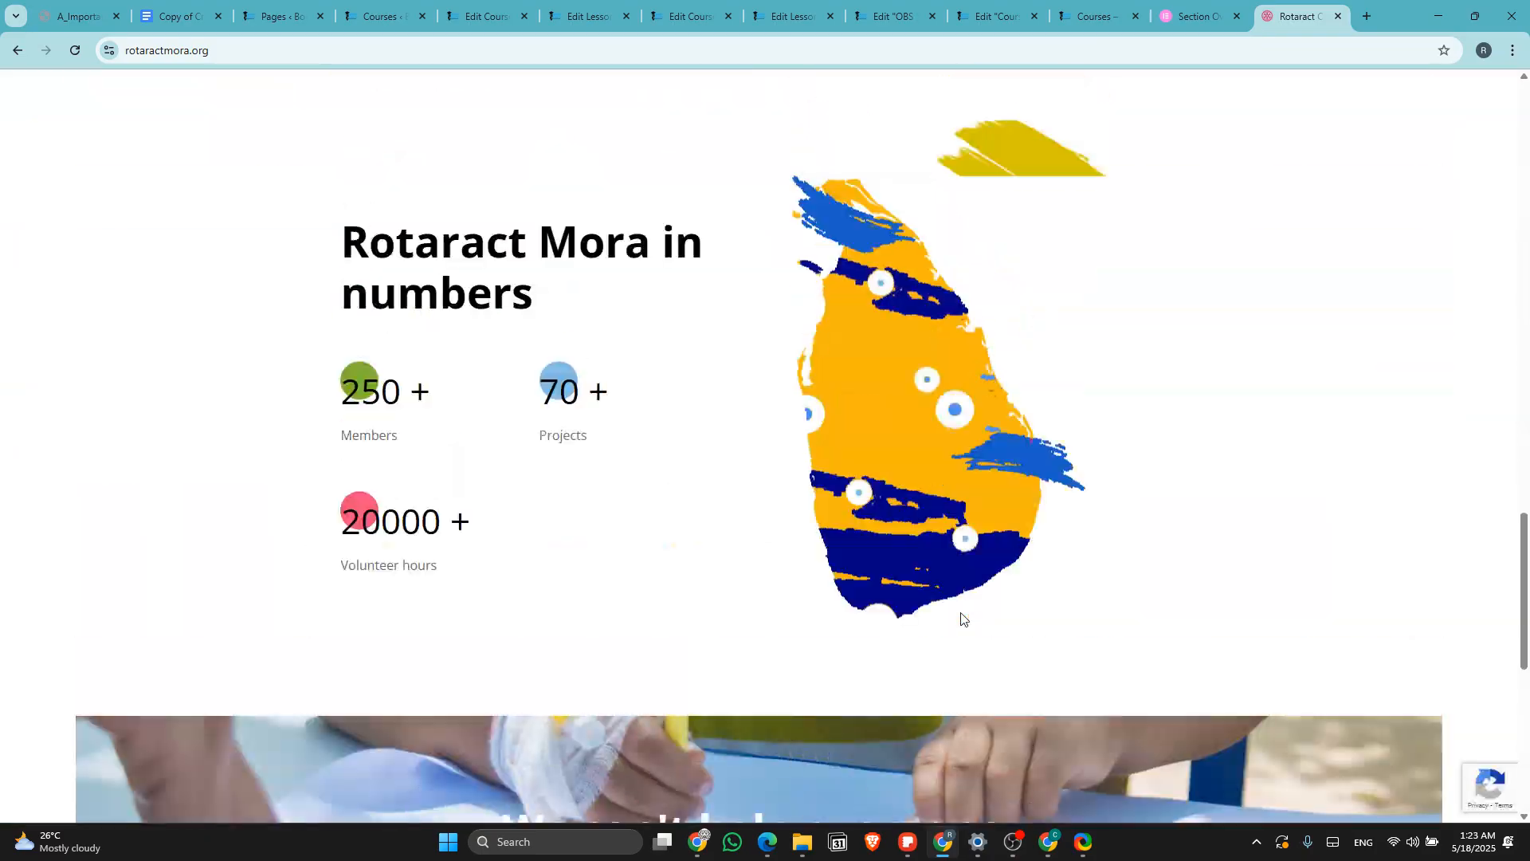
pyautogui.scroll(18, 962, 618)
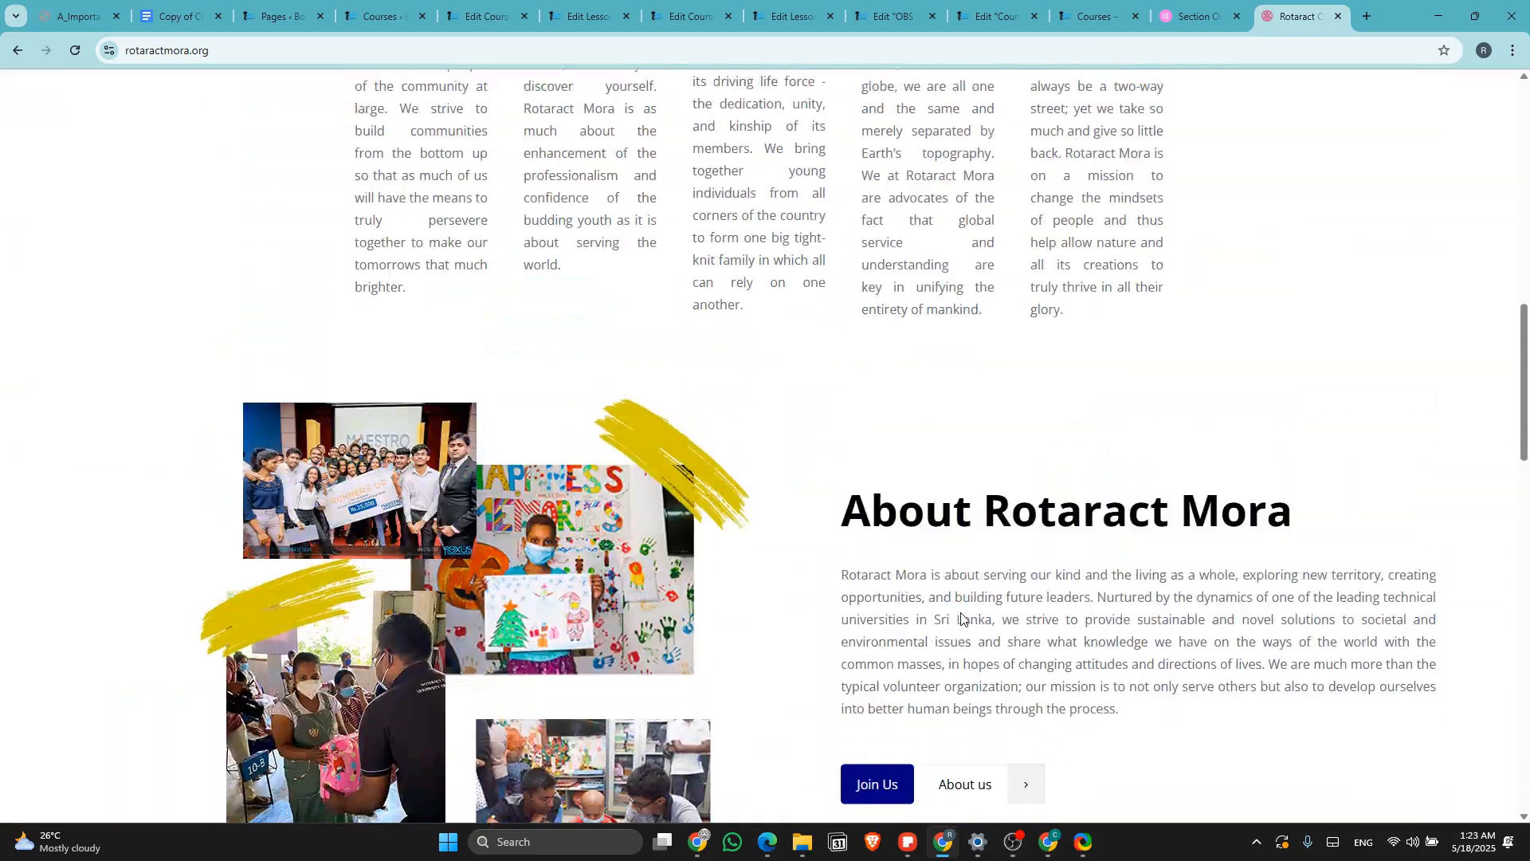
pyautogui.scroll(1, 983, 669)
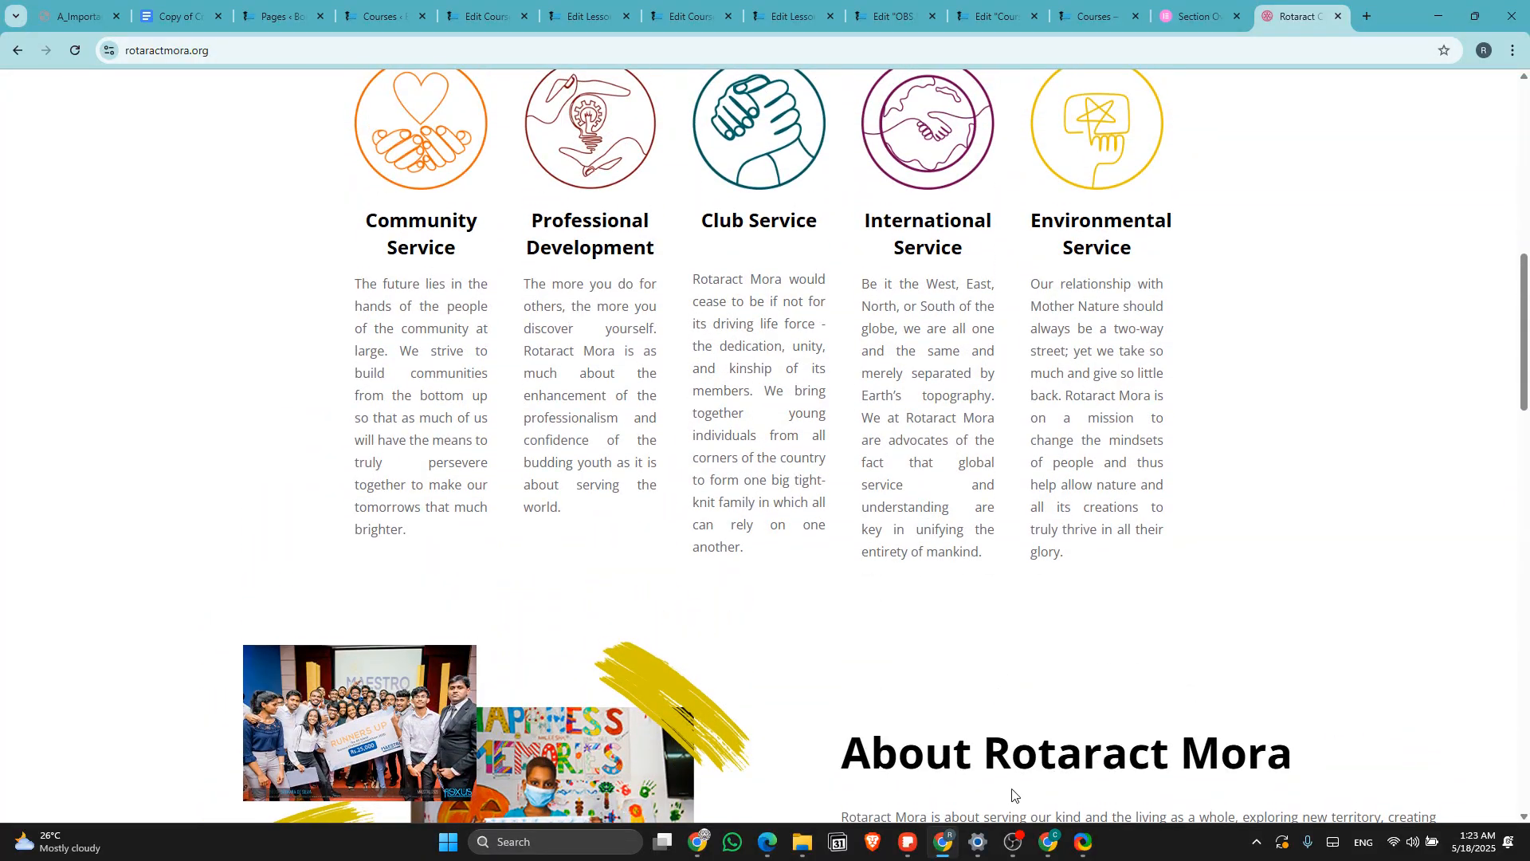
# Switch between the desktop, OBS and the Chrome window to test the window capture while recording
pyautogui.press('super+d')
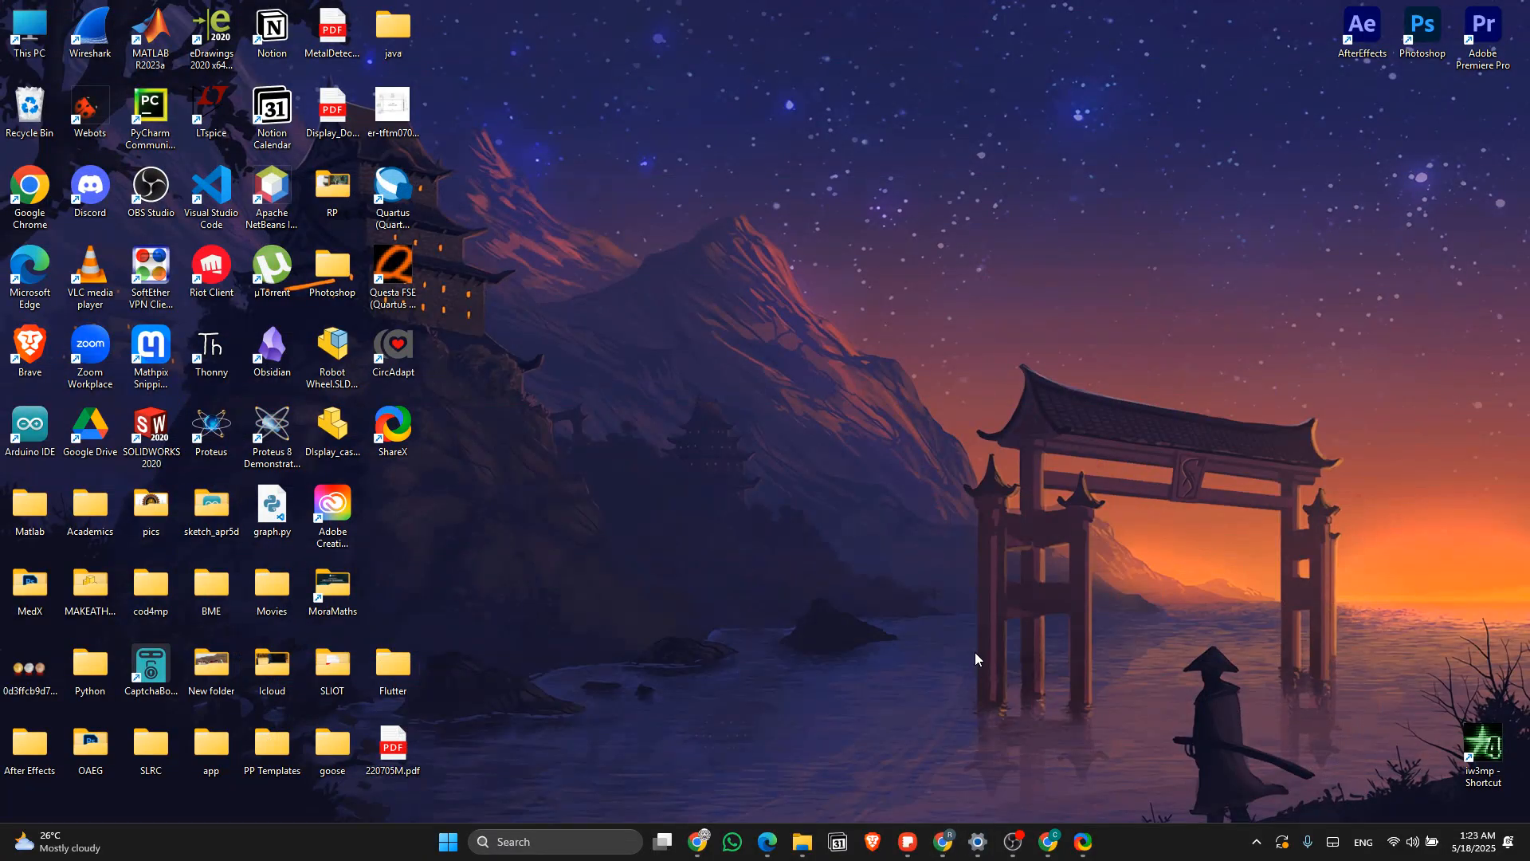
pyautogui.press('super+d')
pyautogui.moveTo(1012, 841)
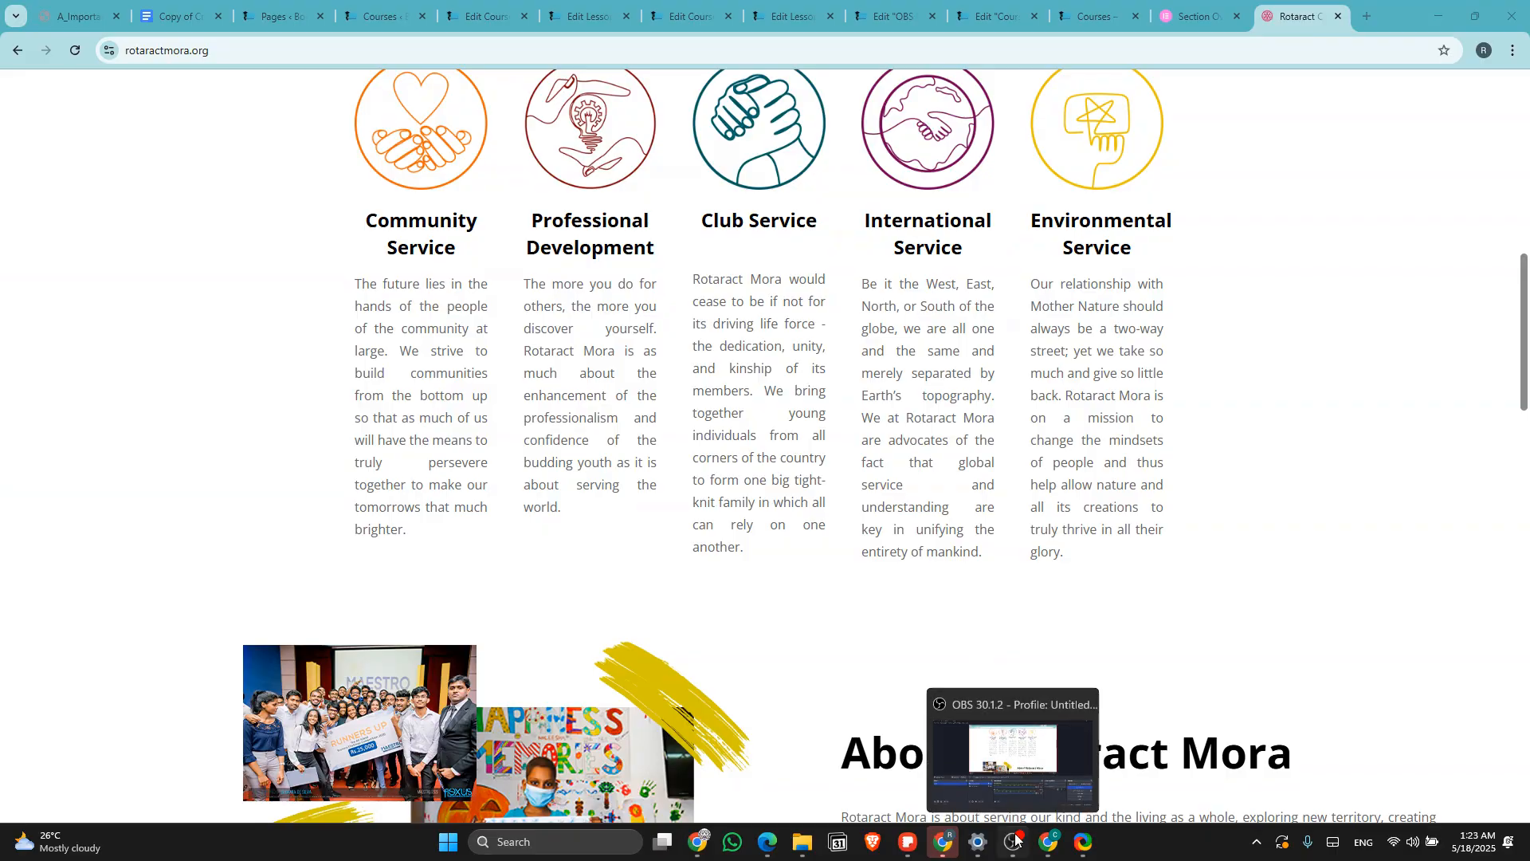
pyautogui.click(1012, 761)
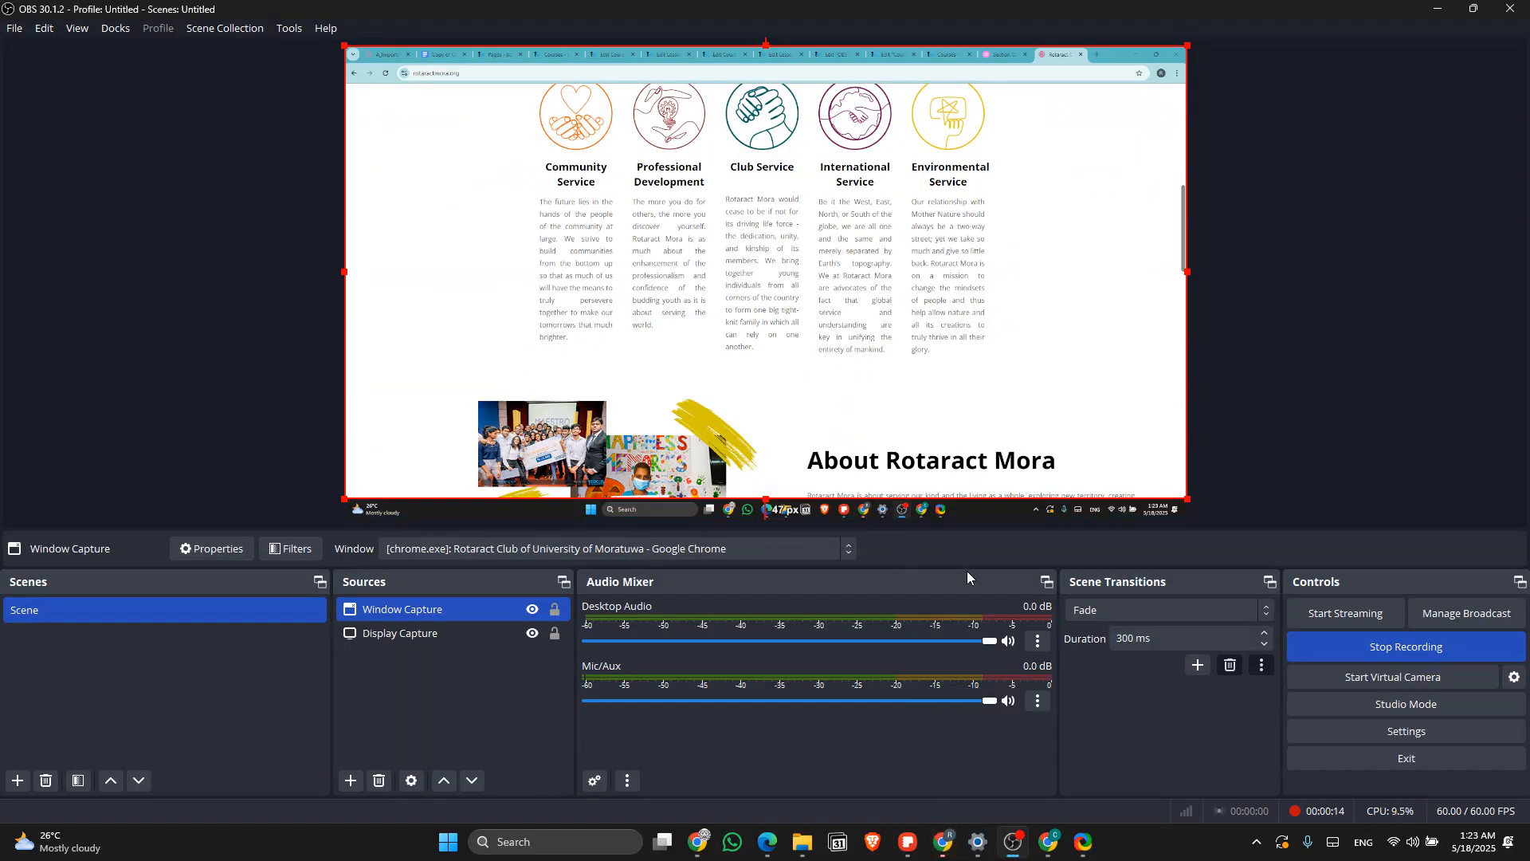
pyautogui.press('super+d')
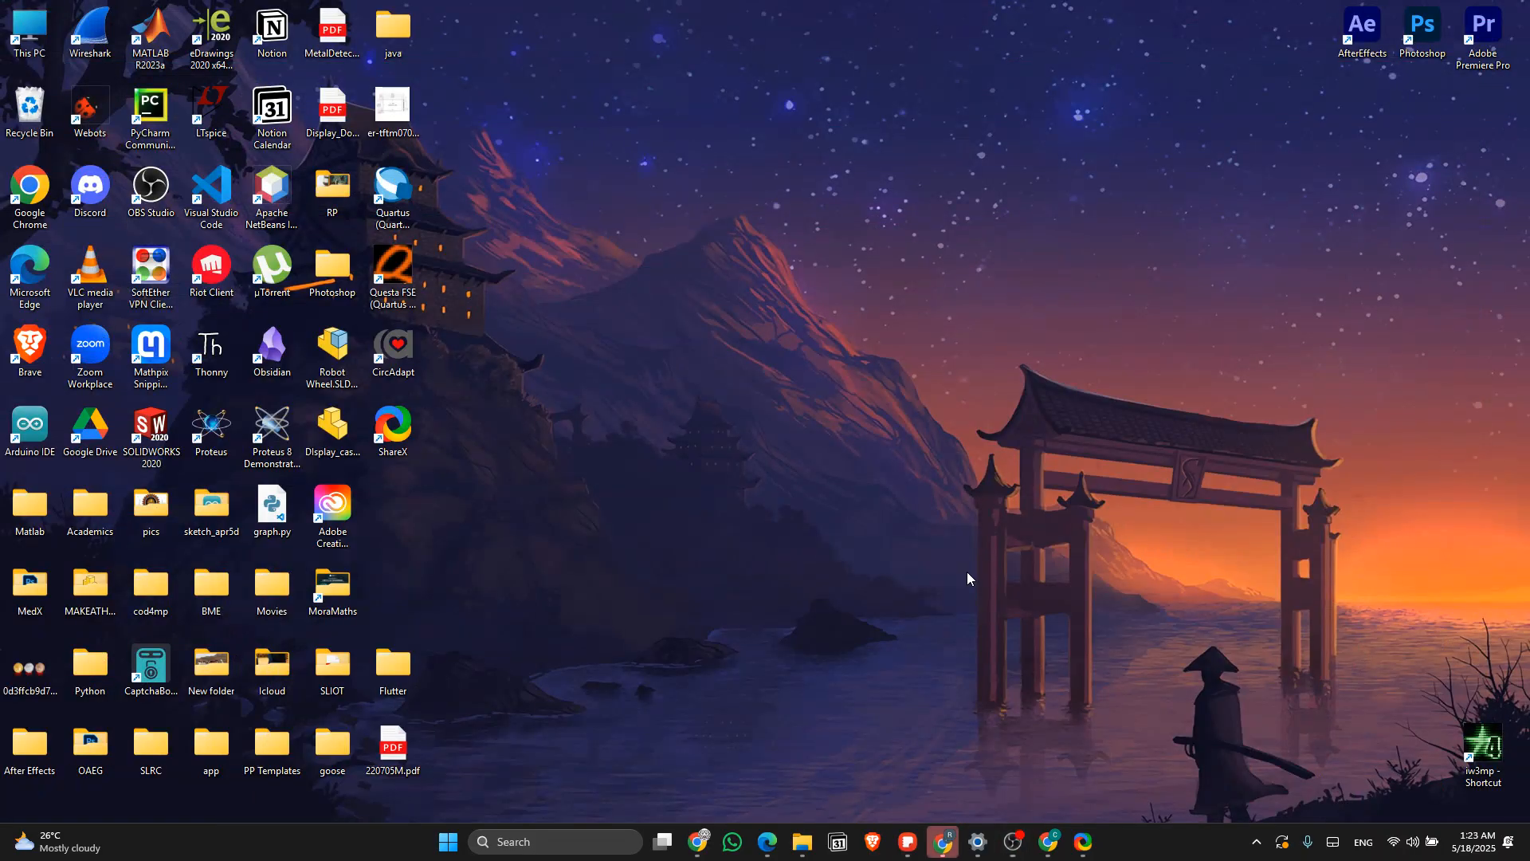
pyautogui.click(1012, 841)
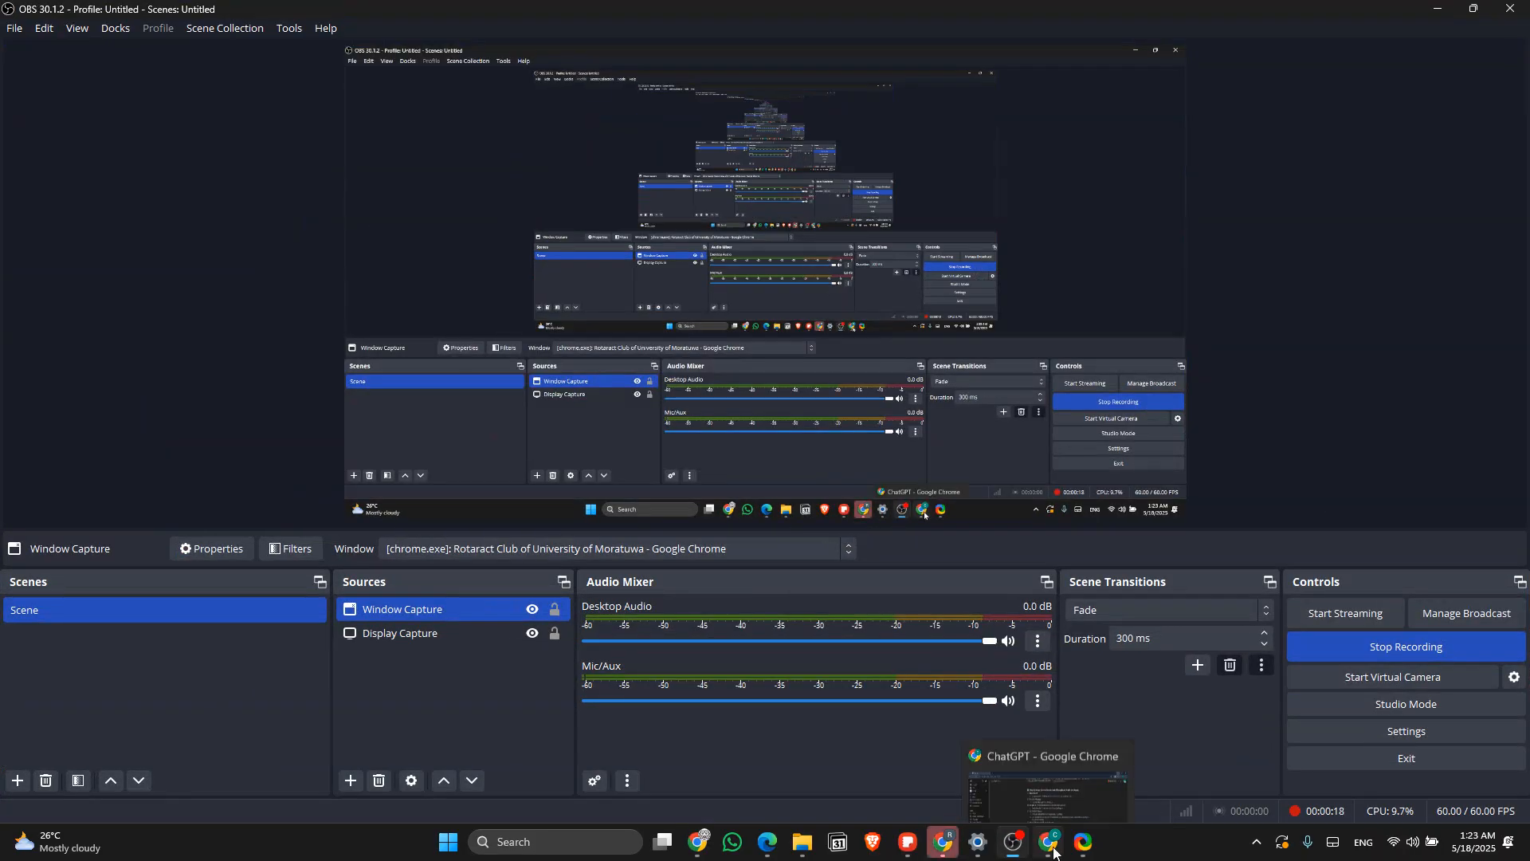
pyautogui.click(954, 847)
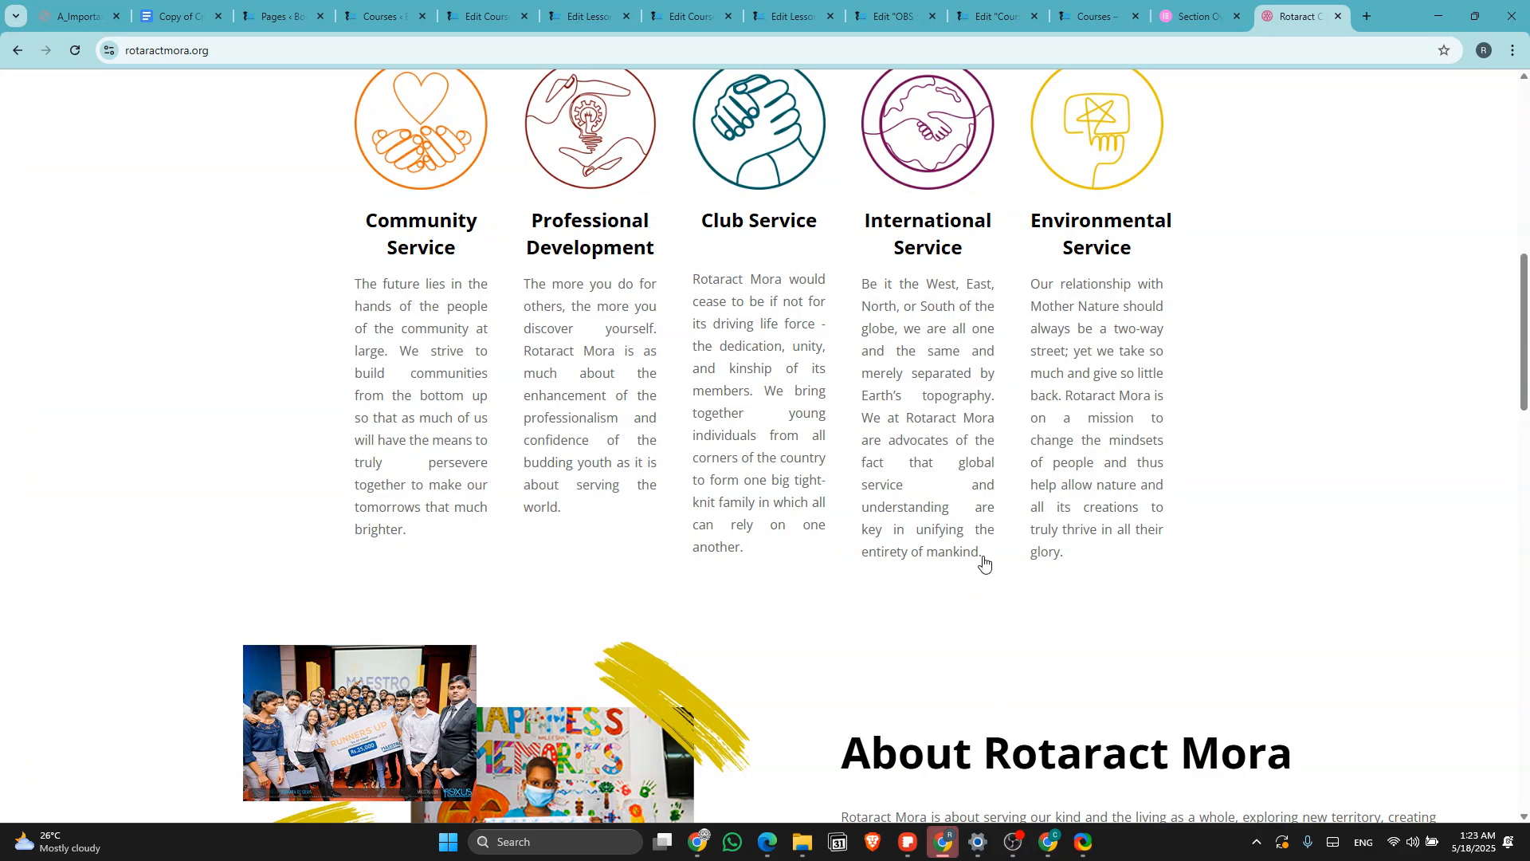
# Switch back to OBS Studio and stop the window capture recording
pyautogui.click(1022, 848)
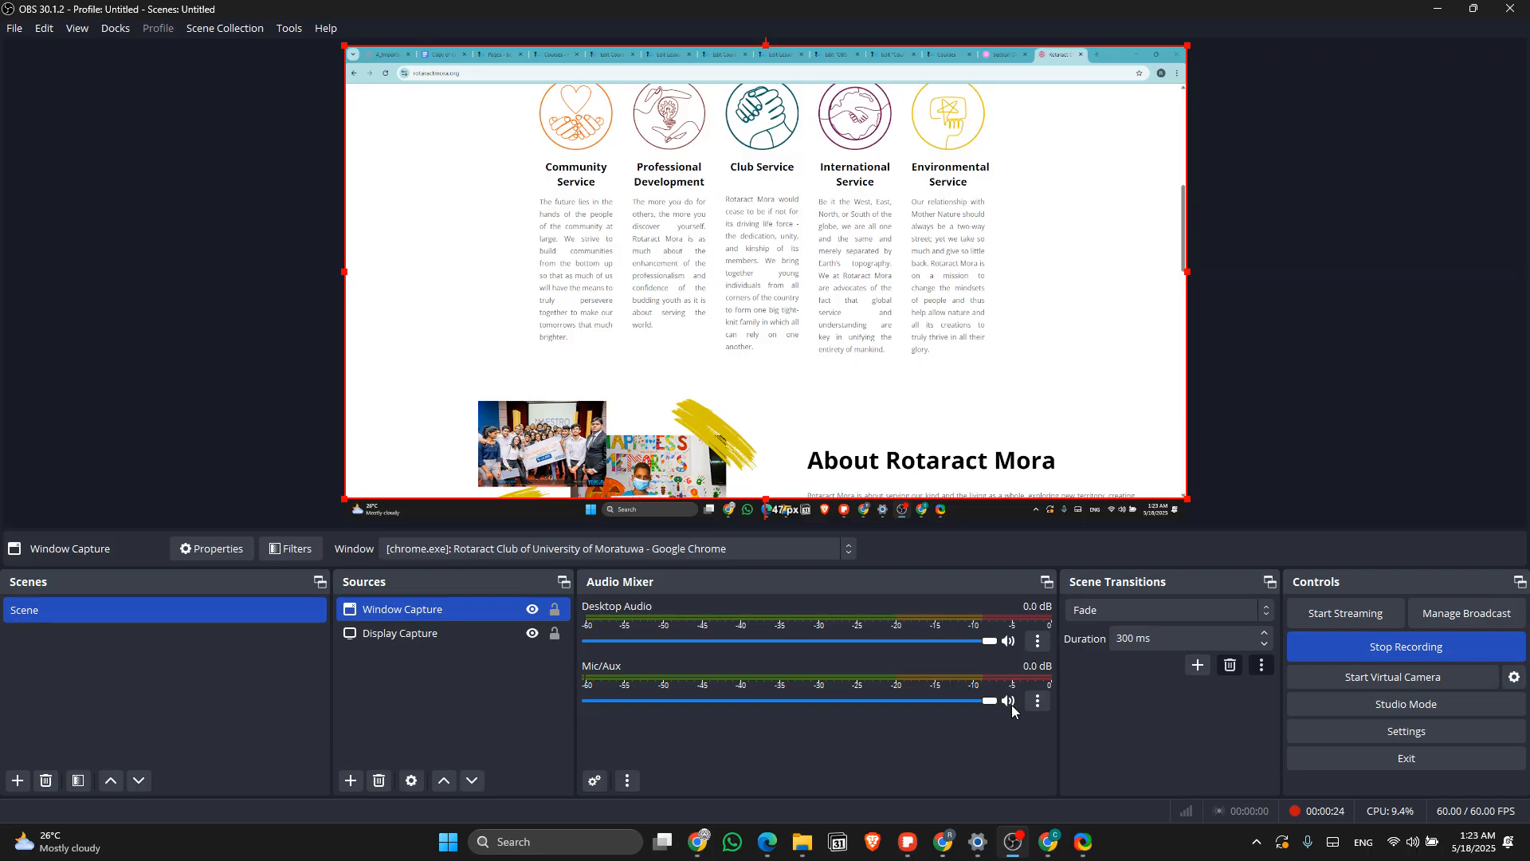
pyautogui.click(1325, 649)
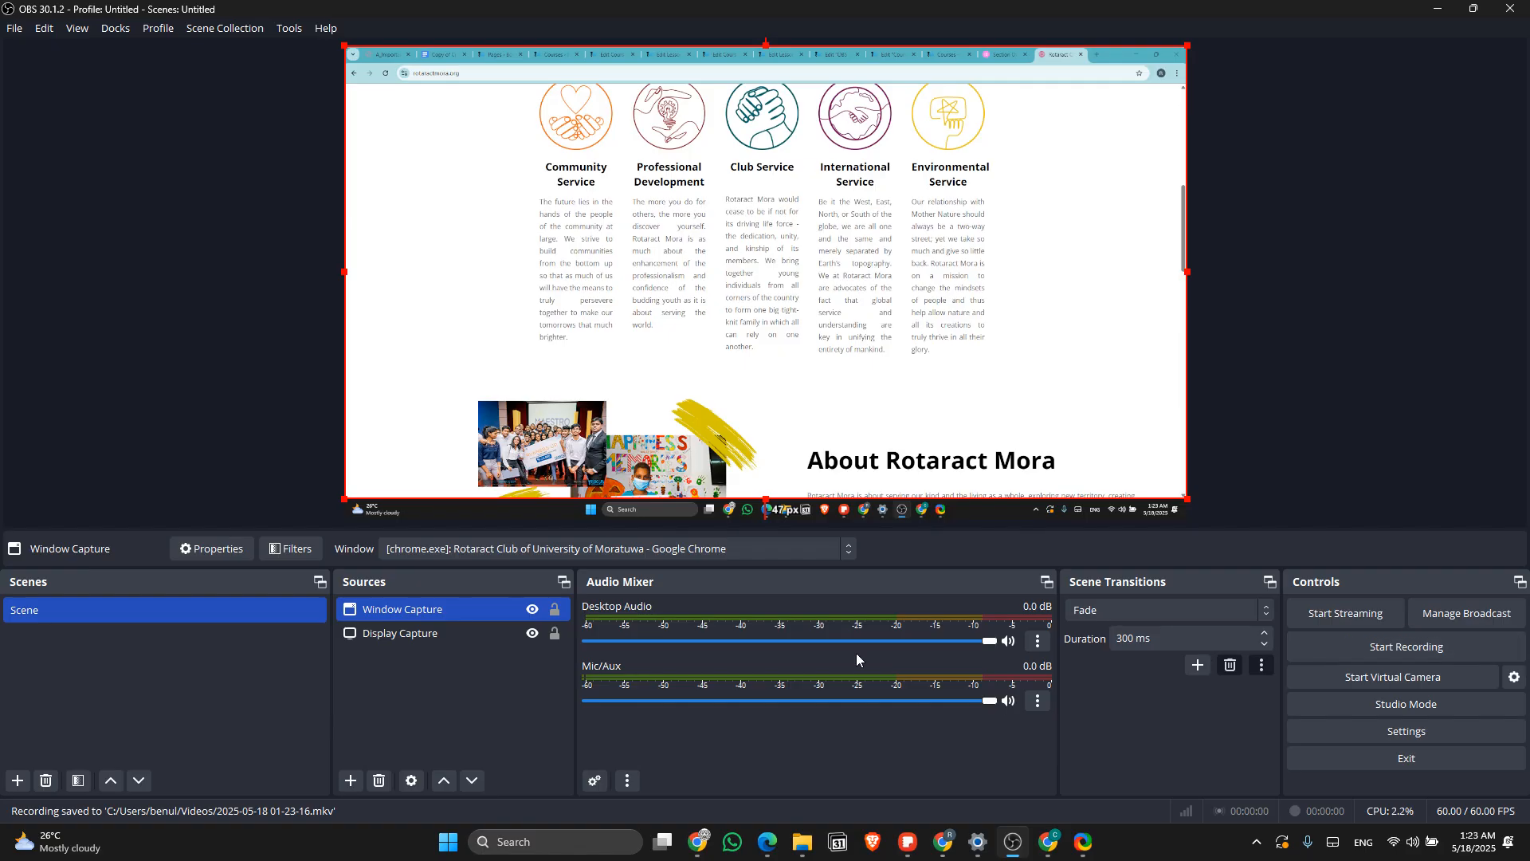
pyautogui.click(351, 781)
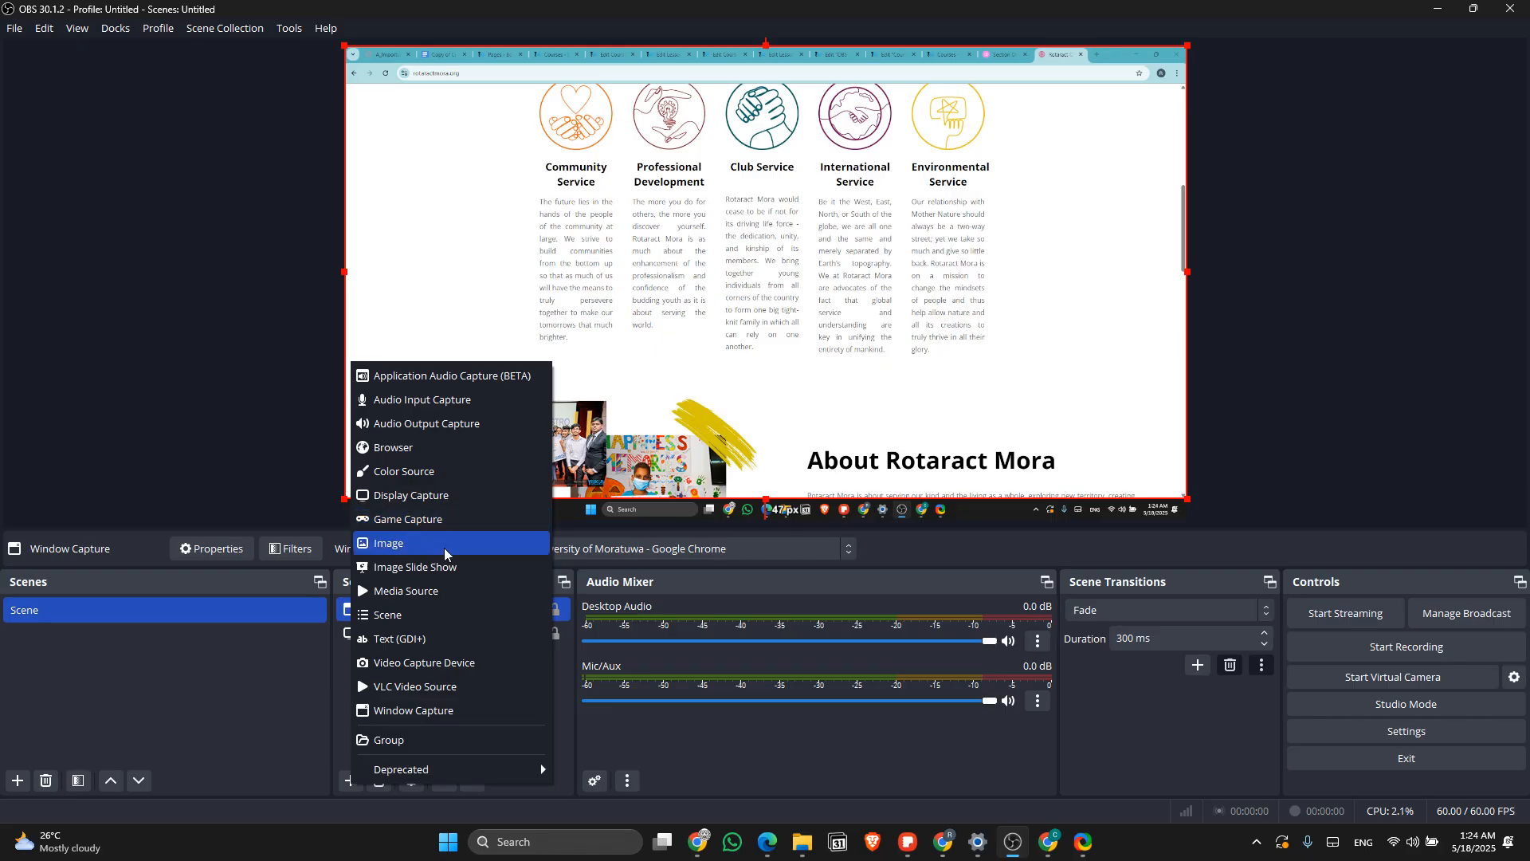
pyautogui.click(448, 591)
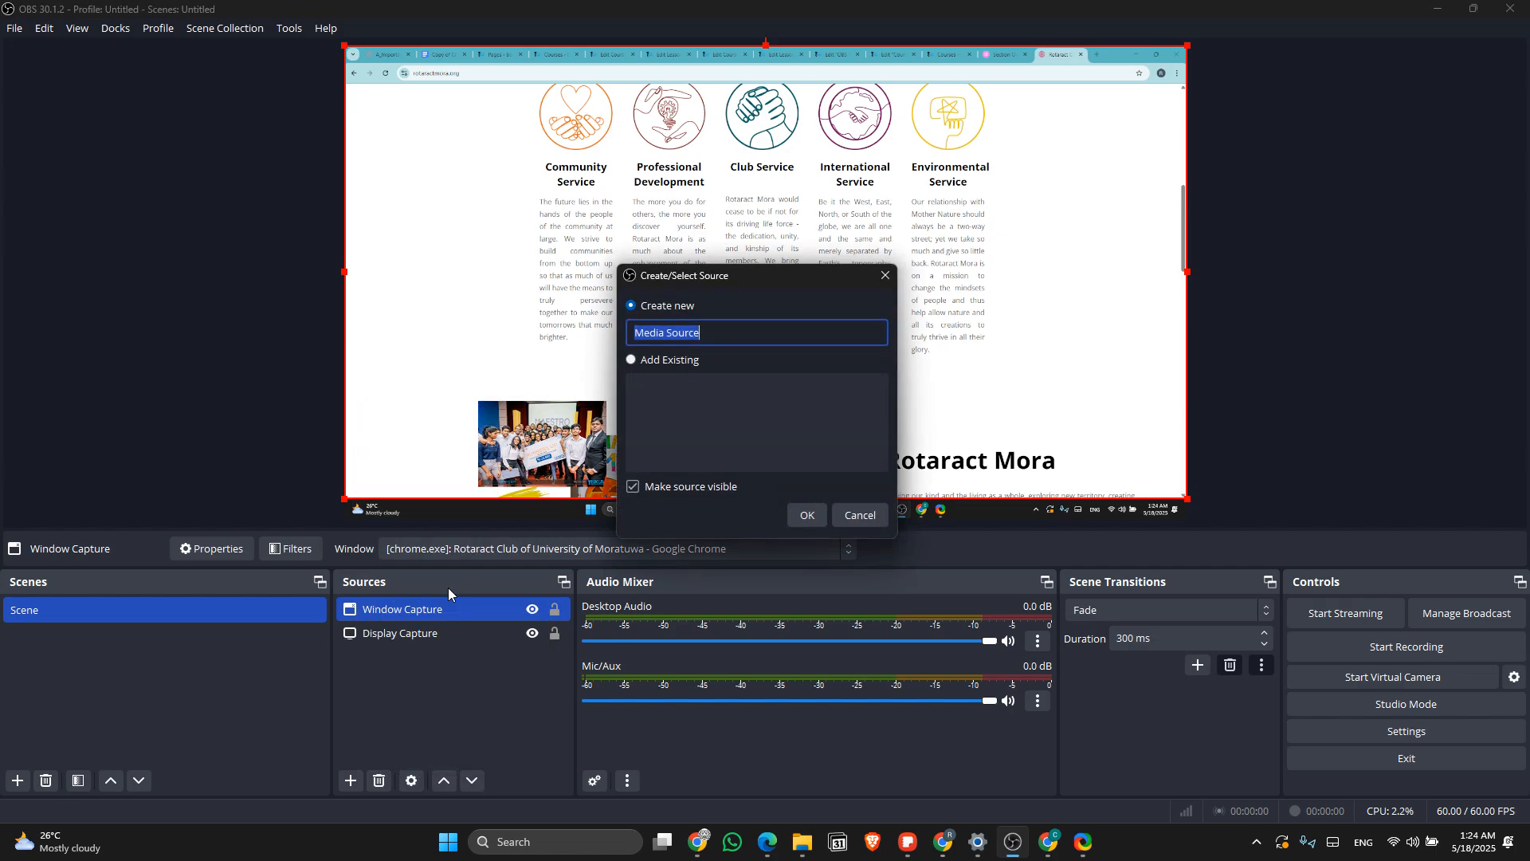
pyautogui.click(808, 513)
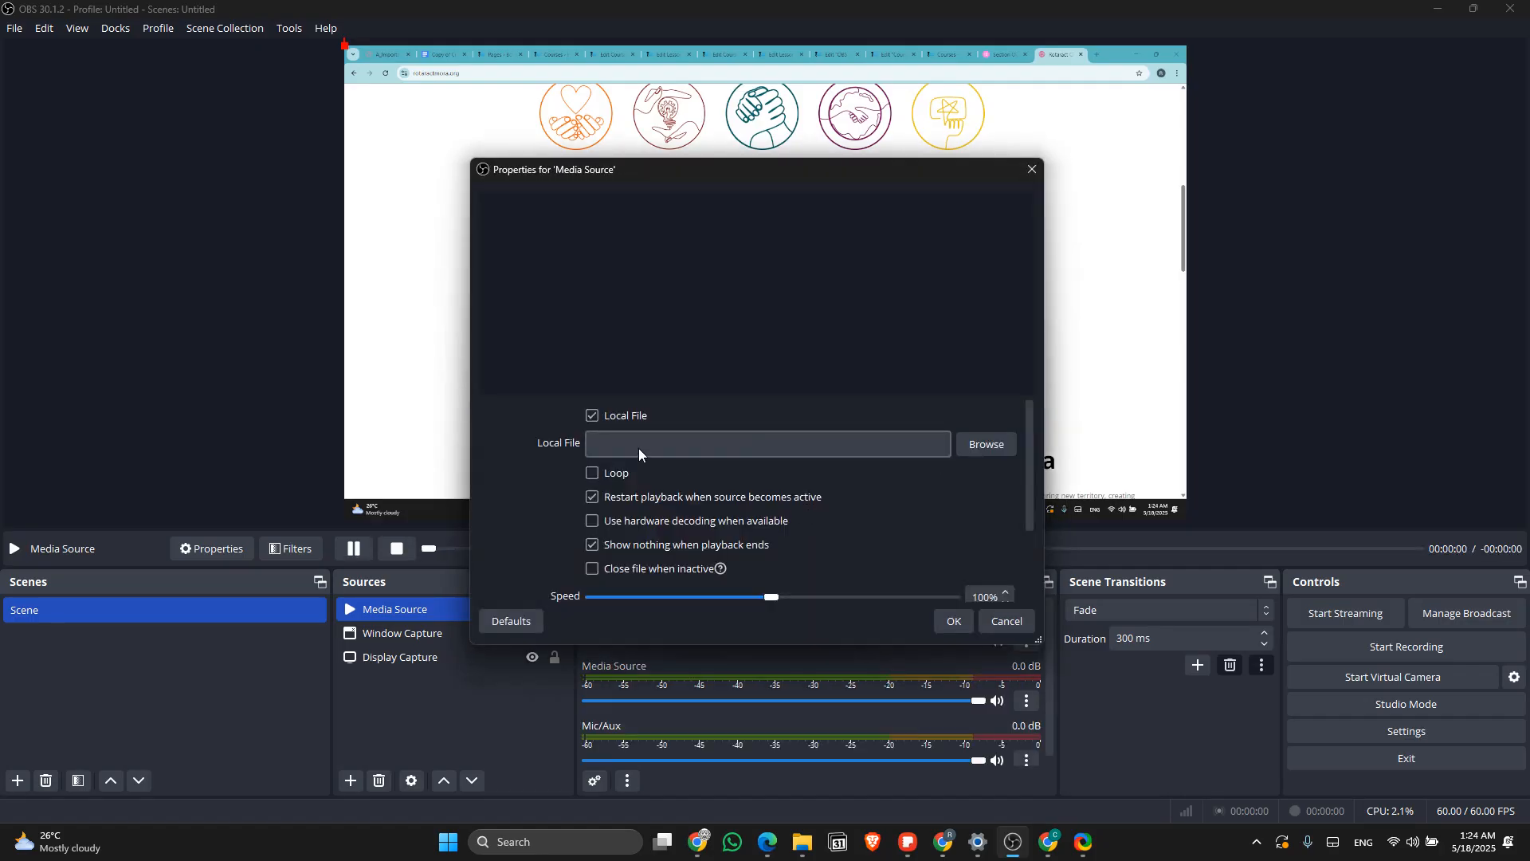
pyautogui.click(779, 451)
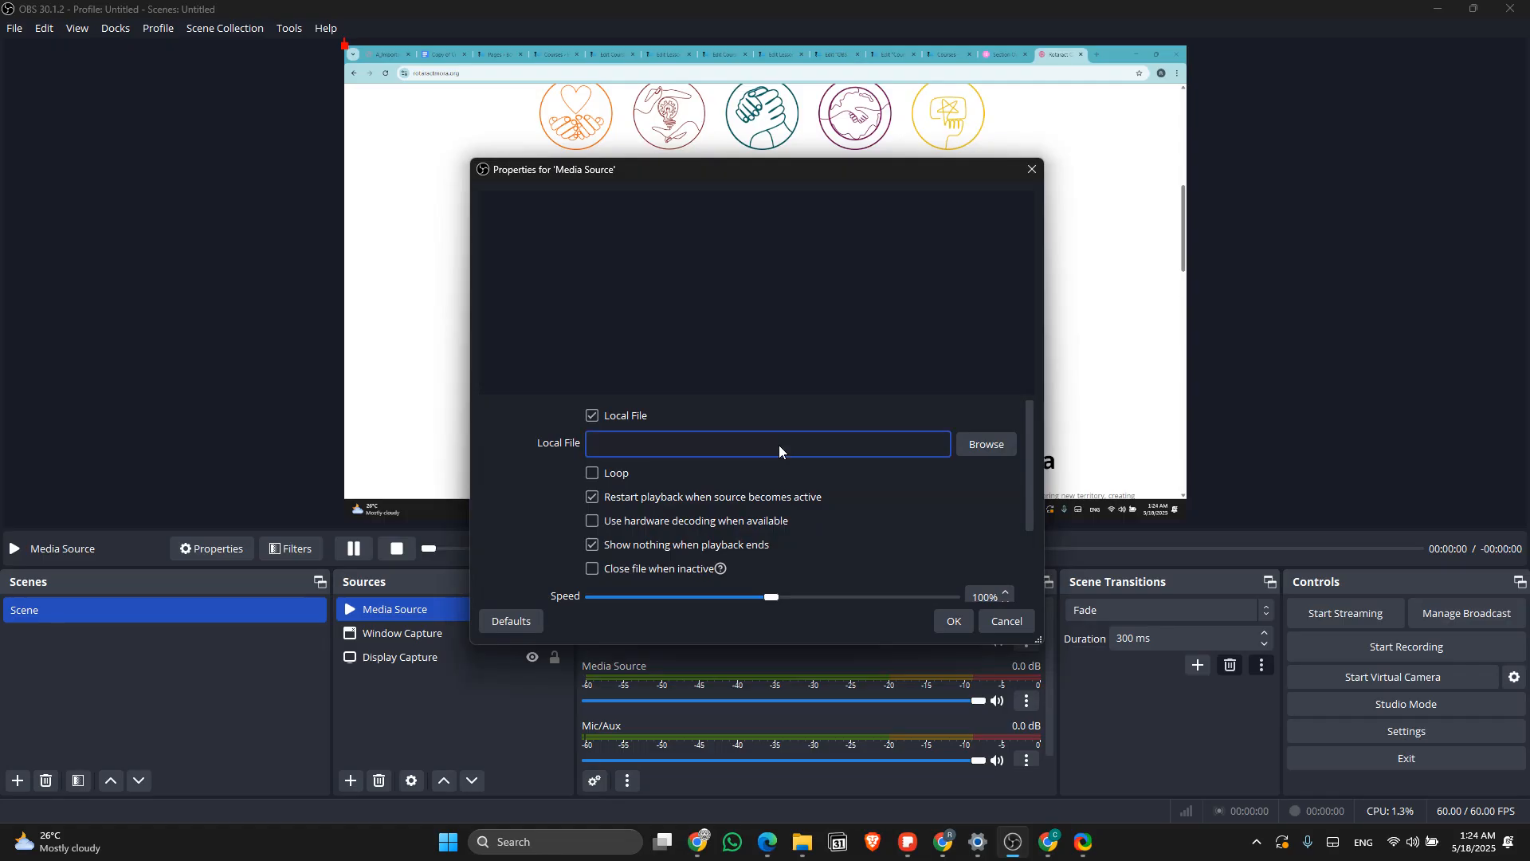
pyautogui.click(987, 445)
pyautogui.scroll(-1, 752, 408)
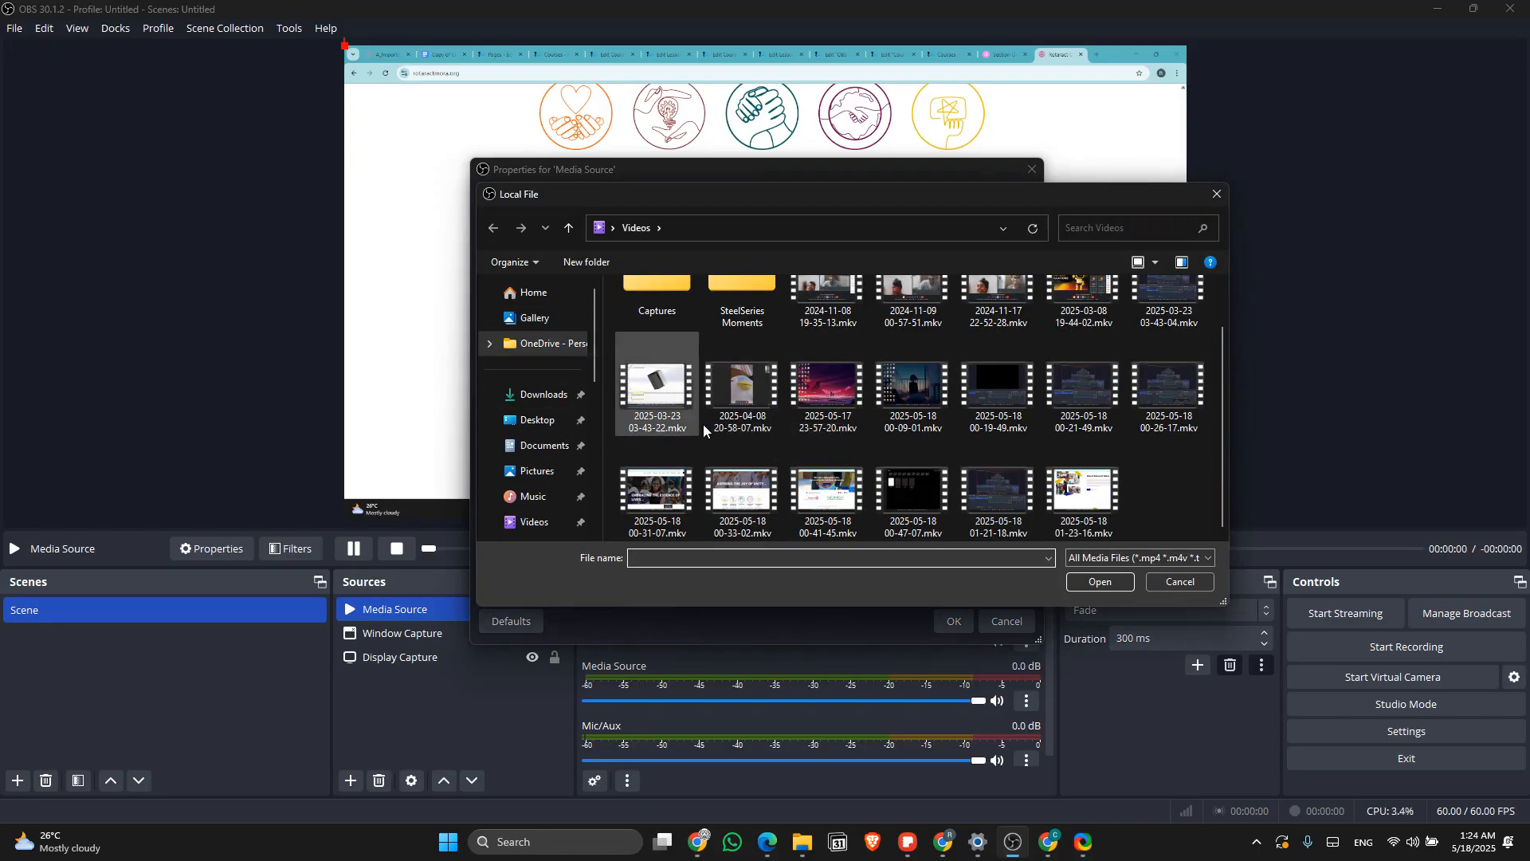
pyautogui.doubleClick(1001, 491)
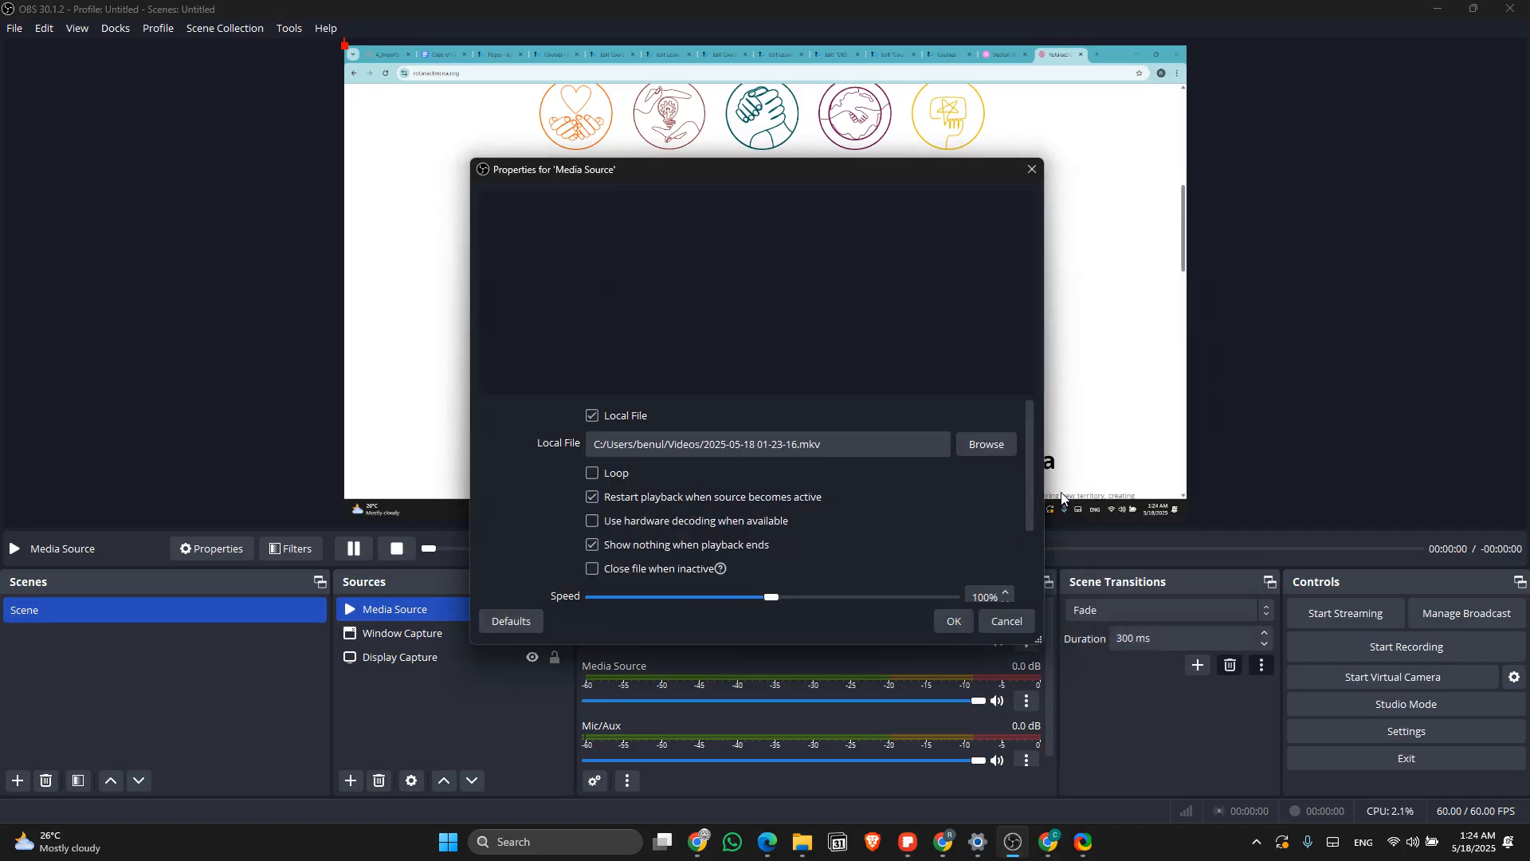
pyautogui.click(954, 625)
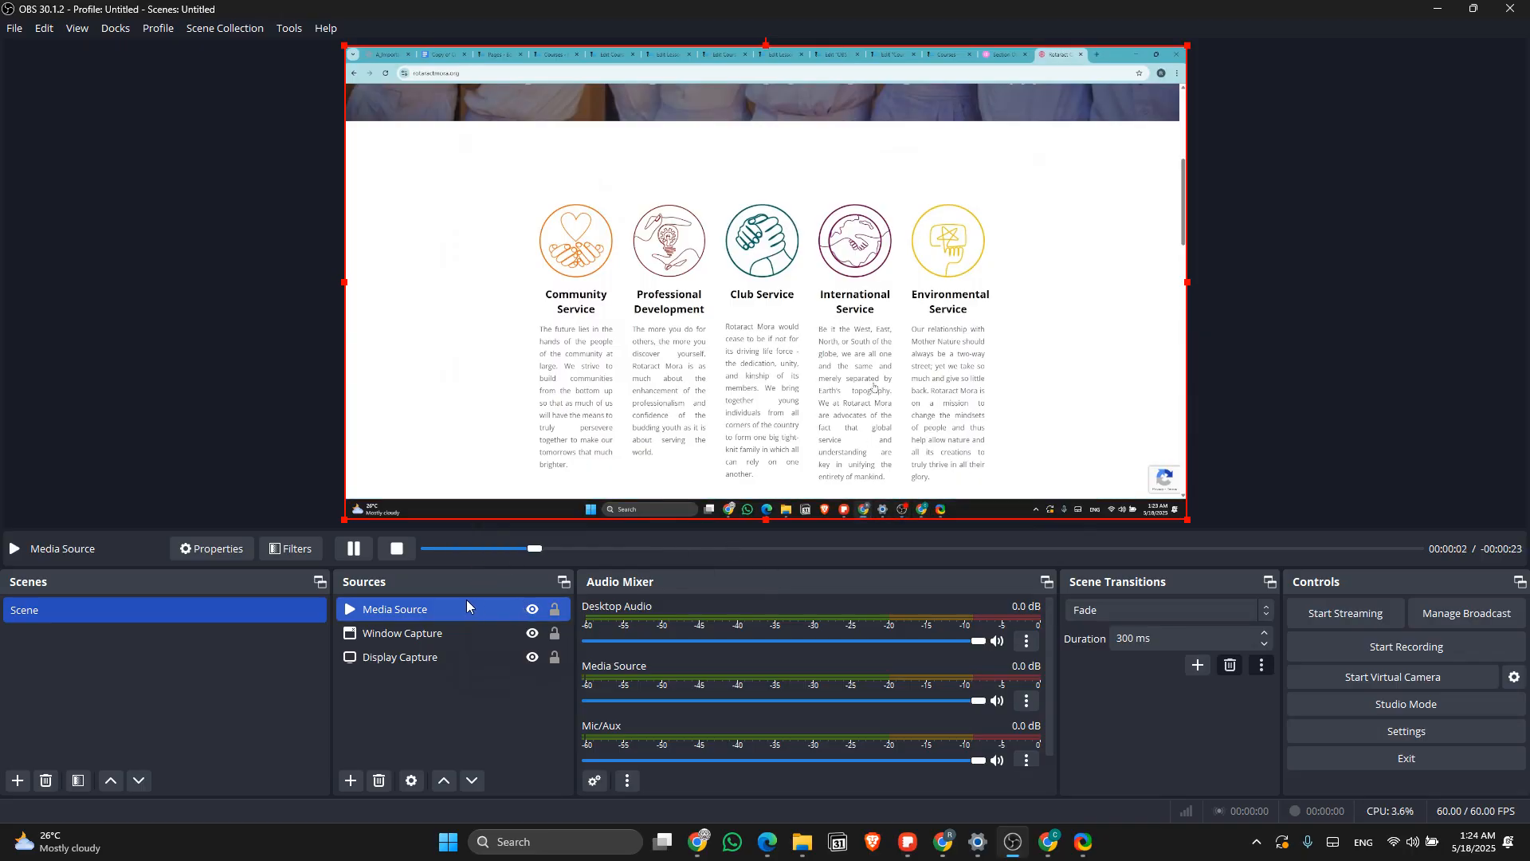
pyautogui.click(396, 550)
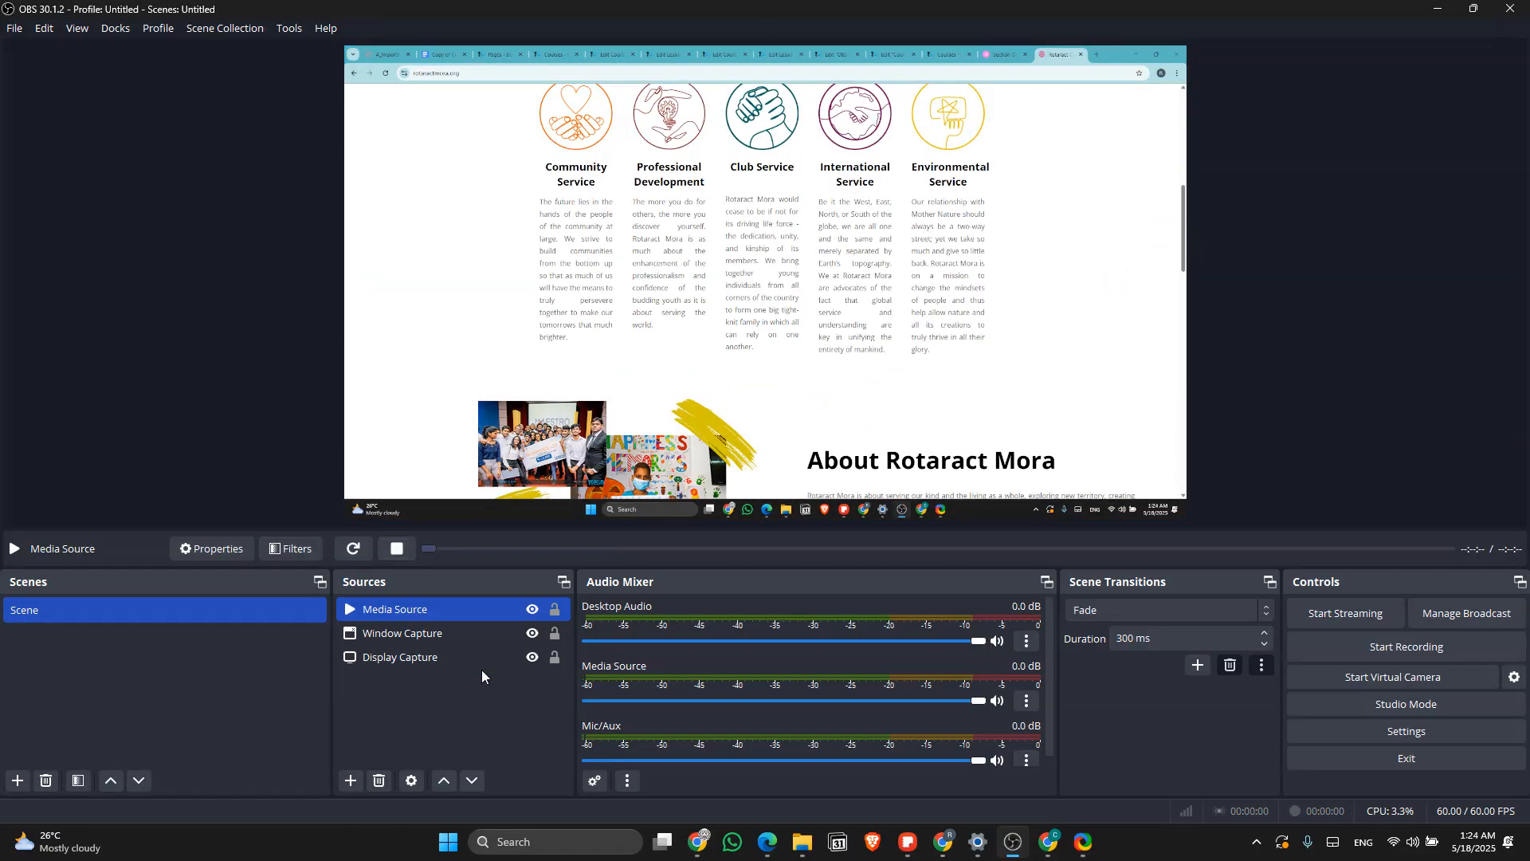
# Go through the Display Capture and Window Capture sources and check which windows Window Capture offers, cancelling without changes
pyautogui.keyDown('ctrl'); pyautogui.click(416, 638); pyautogui.keyUp('ctrl')
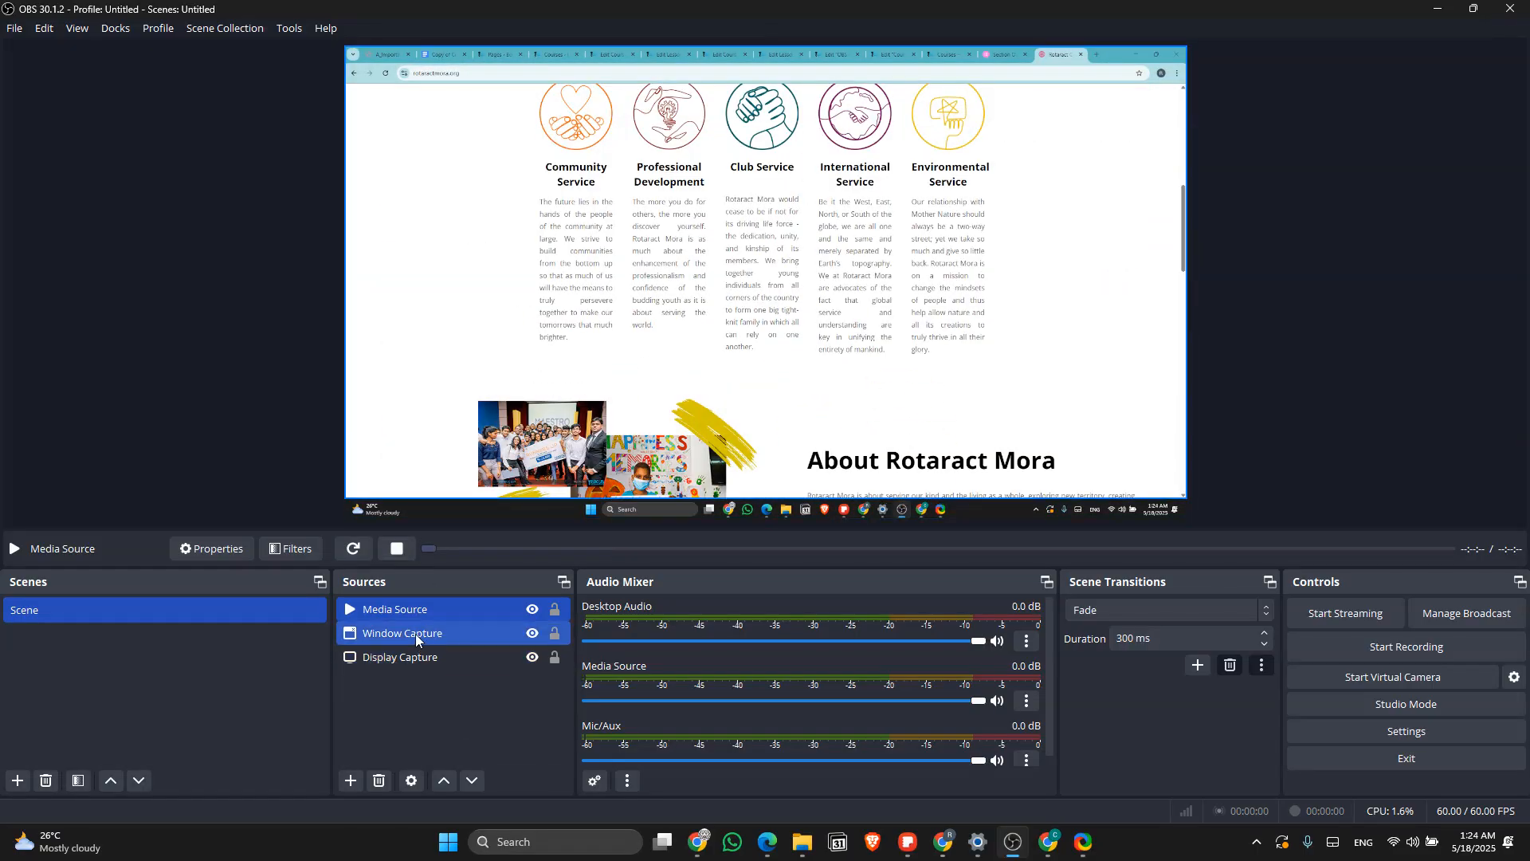
pyautogui.click(414, 657)
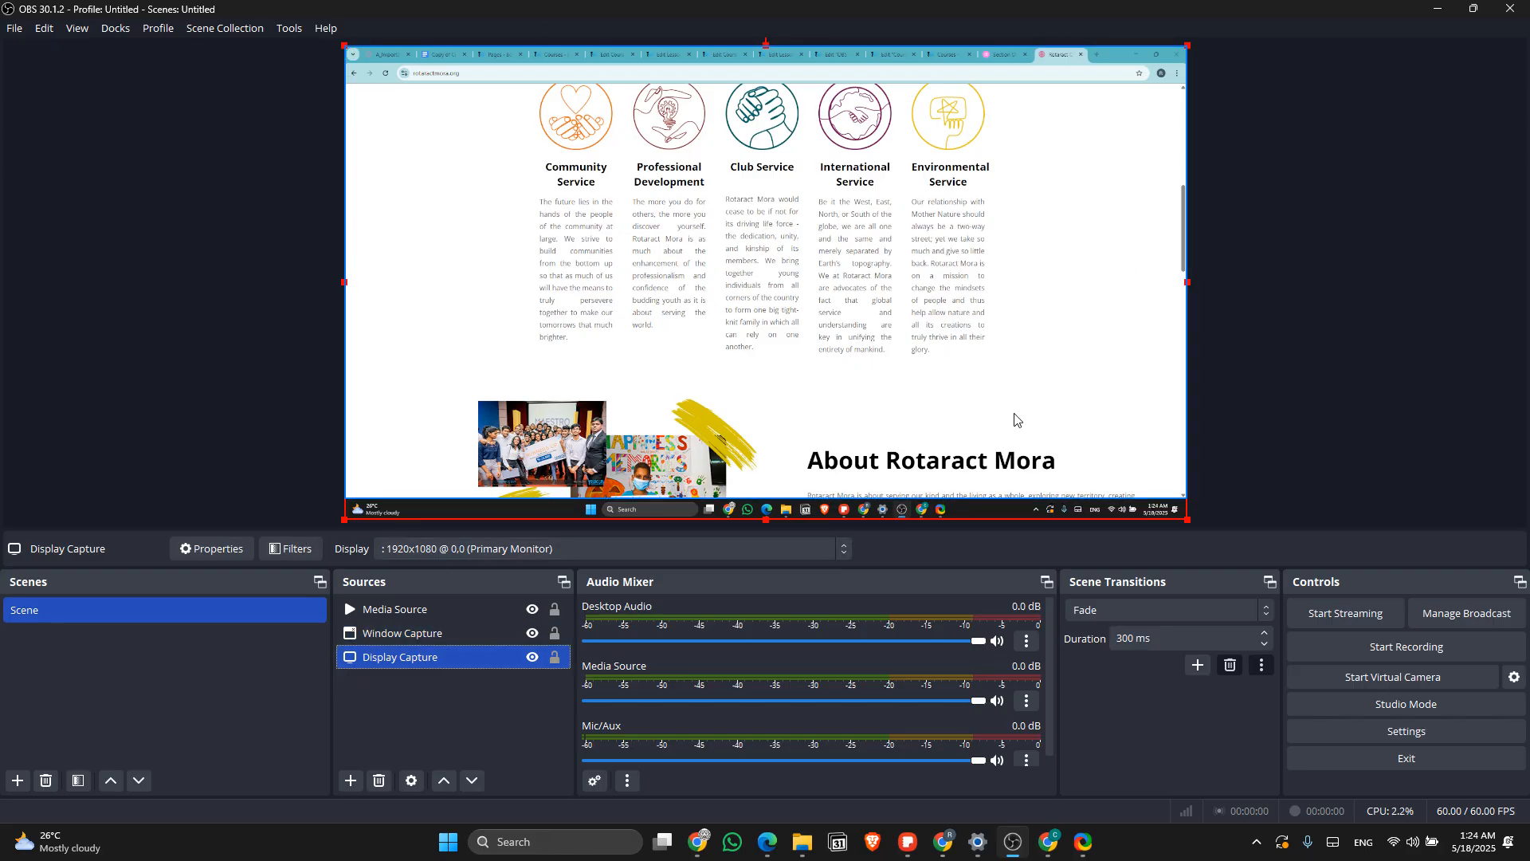
pyautogui.click(384, 644)
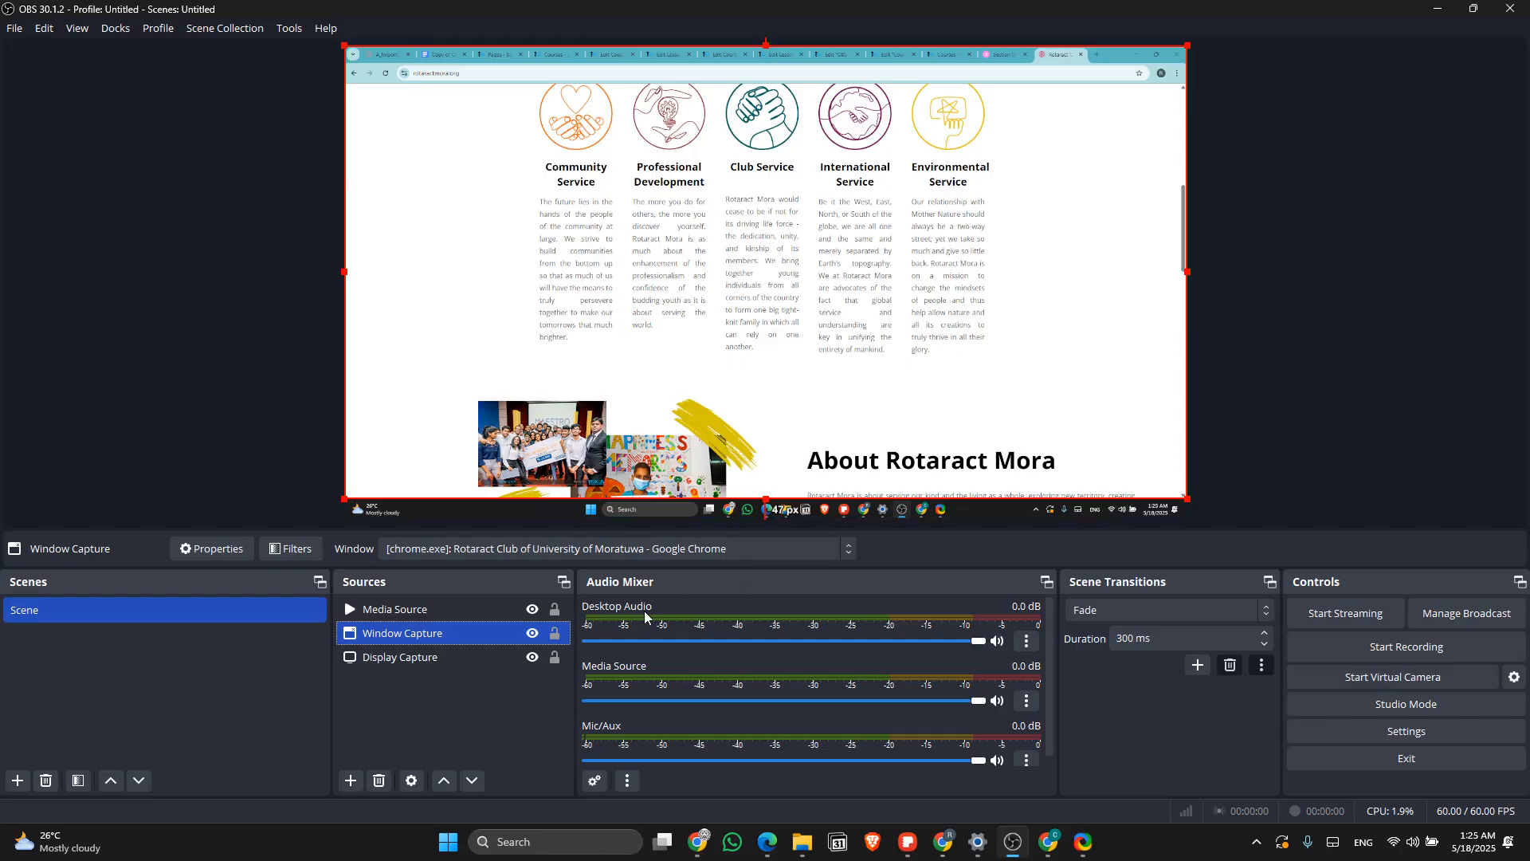
pyautogui.doubleClick(461, 634)
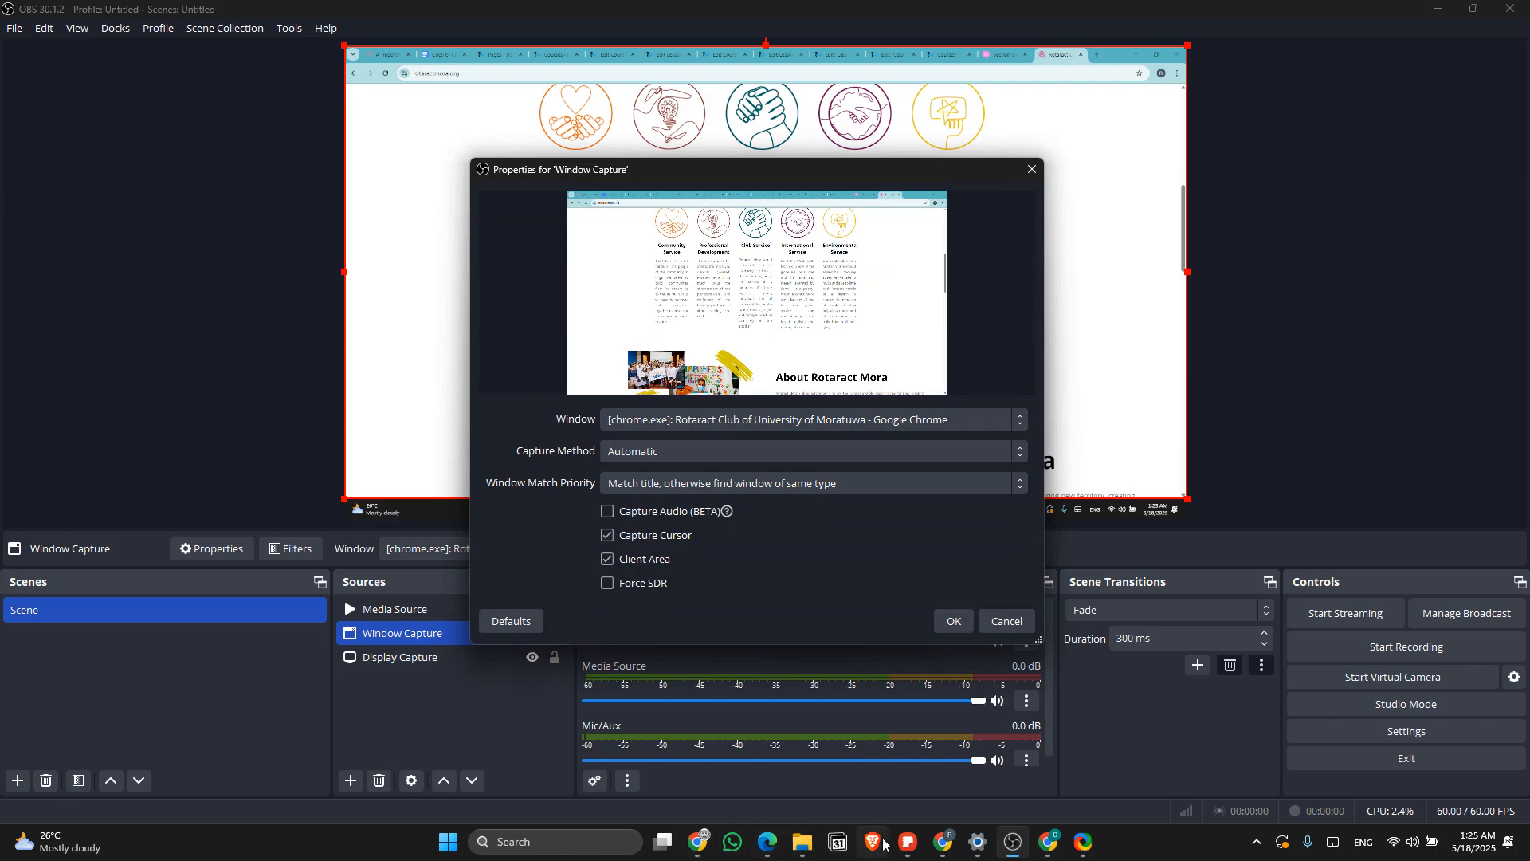
pyautogui.click(767, 429)
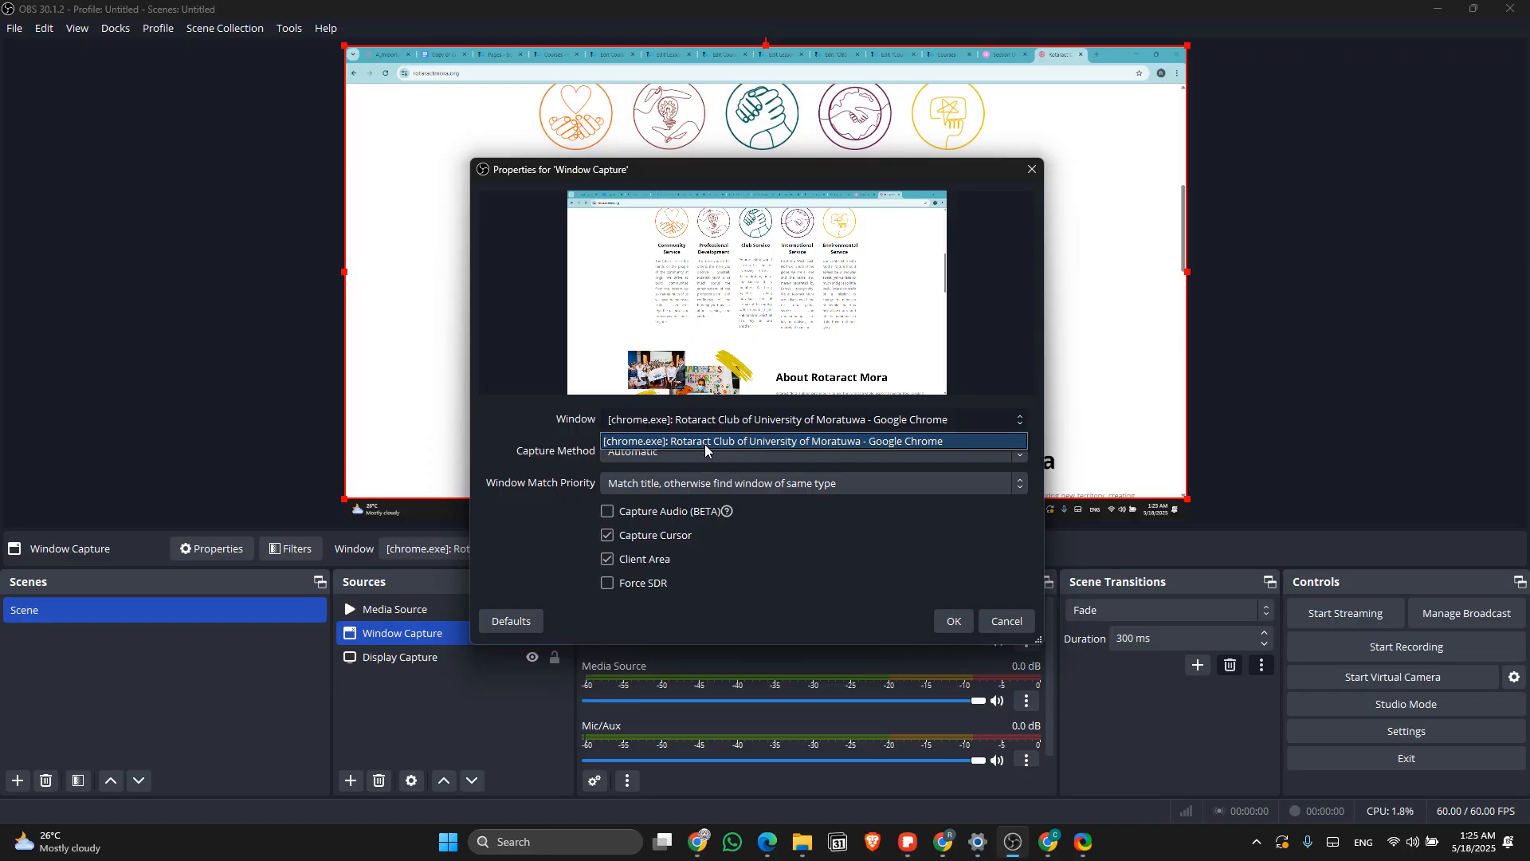
pyautogui.click(1006, 620)
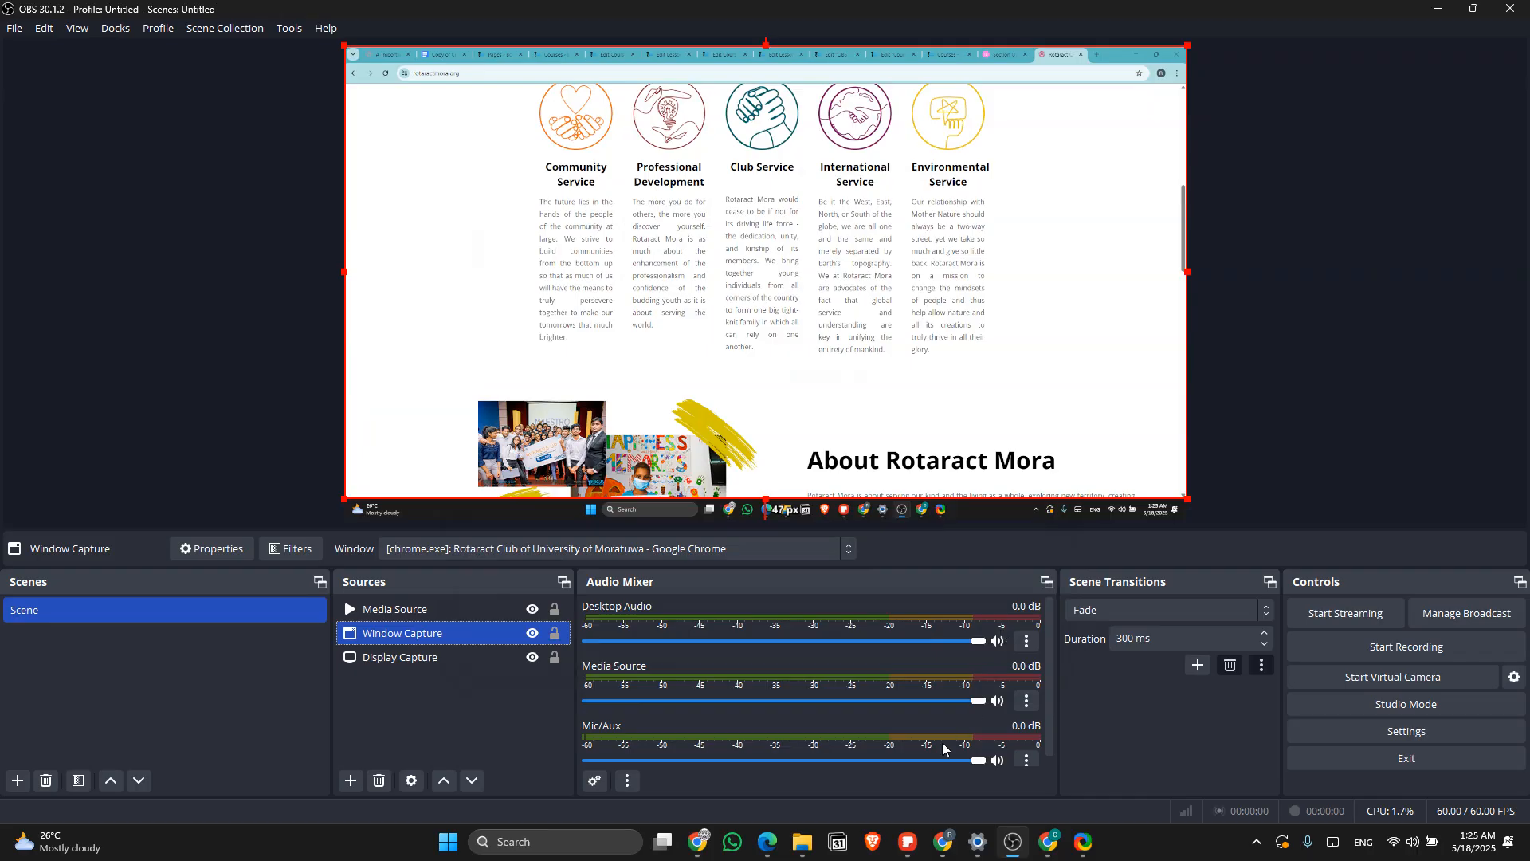
# Bring up the minimized Microsoft Edge window, scroll through its open PDF, and return to OBS Studio
pyautogui.moveTo(774, 845)
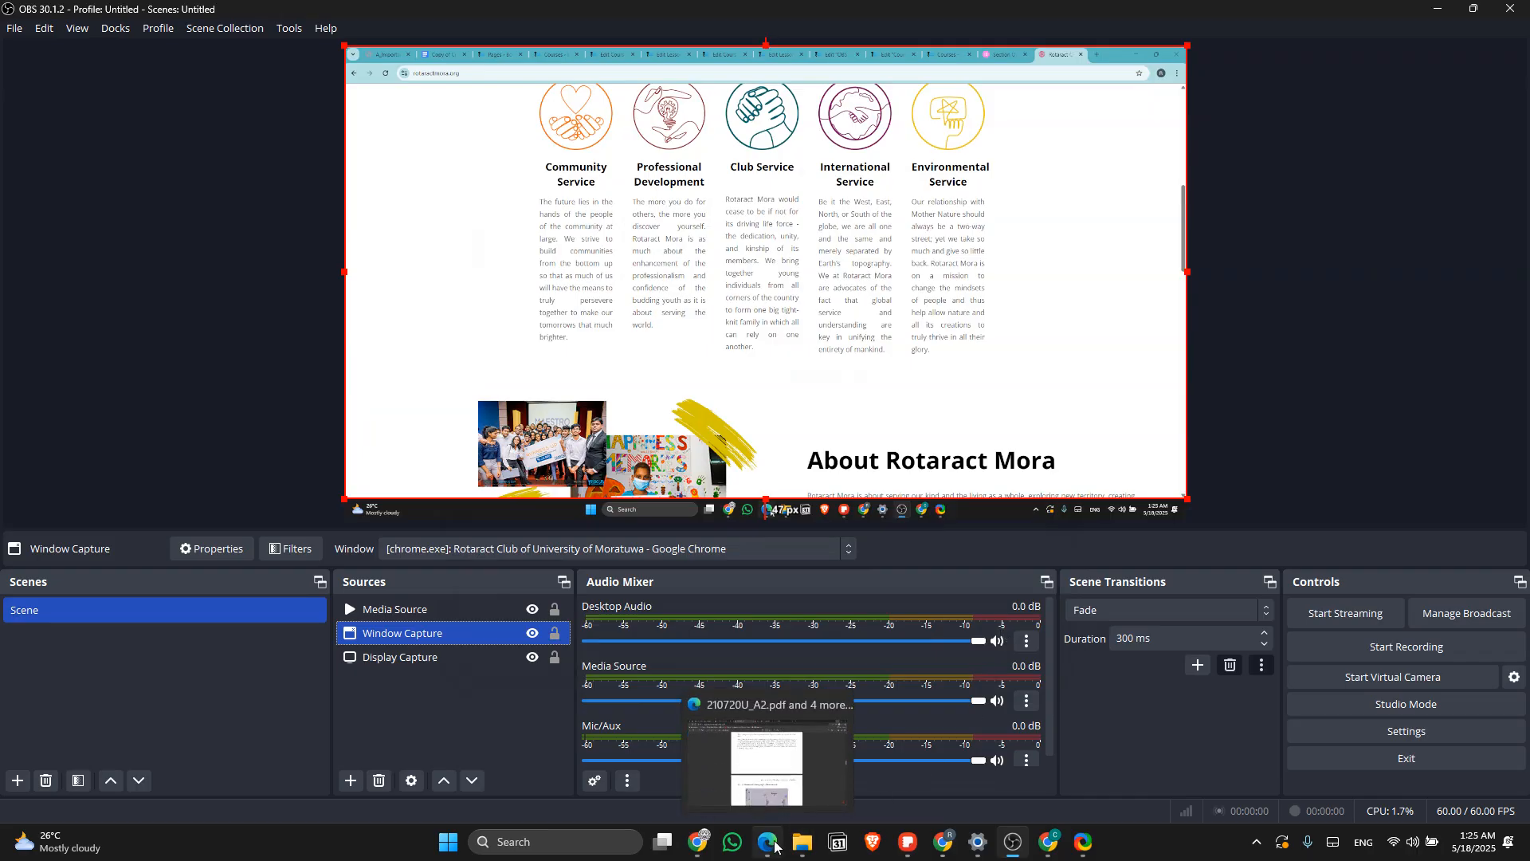
pyautogui.click(775, 844)
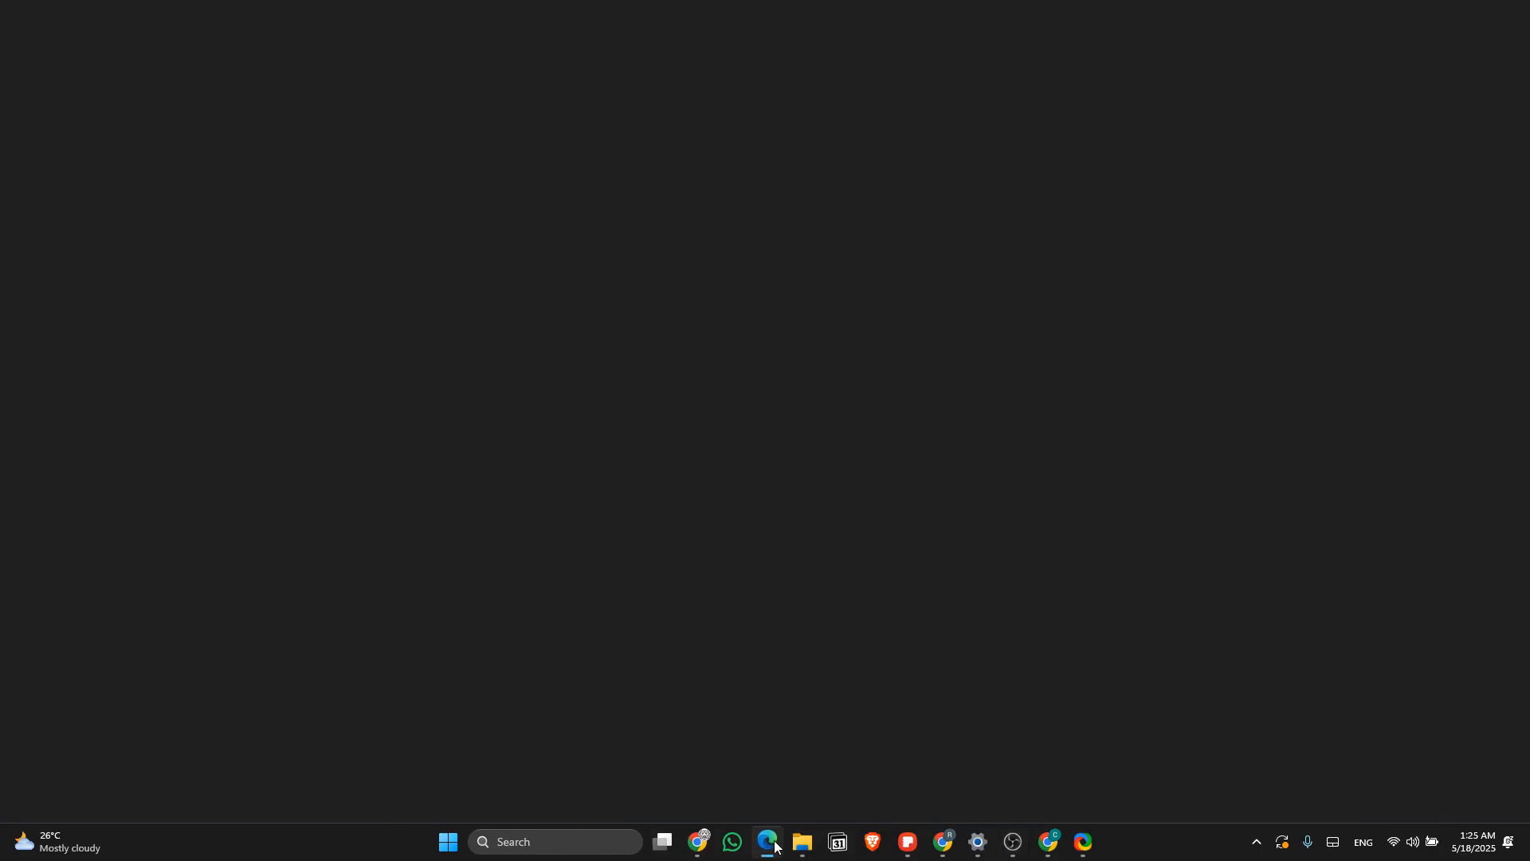
pyautogui.scroll(4, 806, 473)
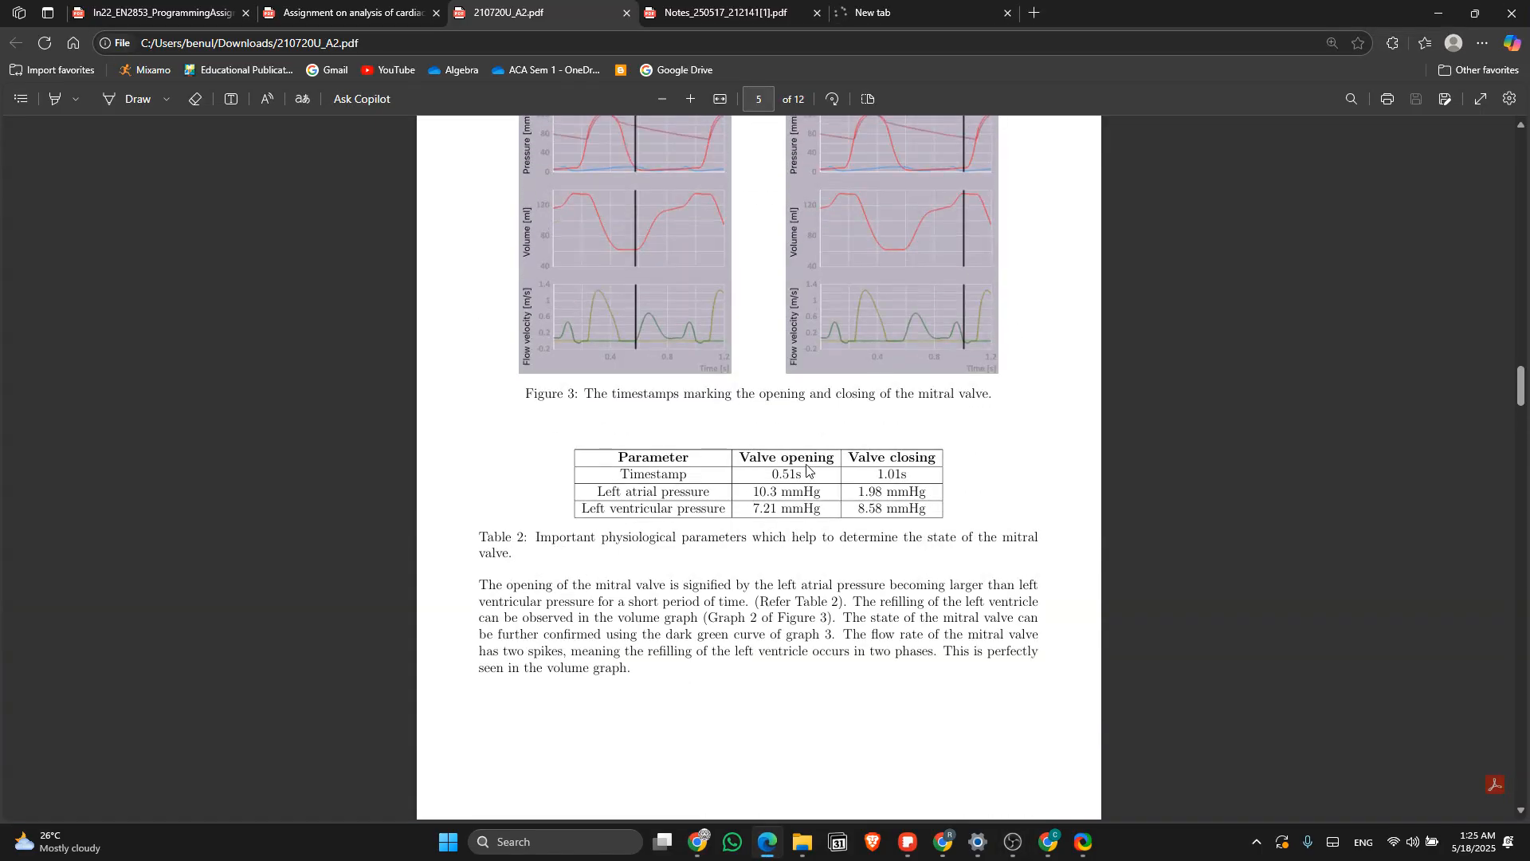
pyautogui.scroll(-14, 806, 472)
pyautogui.scroll(-2, 806, 470)
pyautogui.scroll(1, 806, 470)
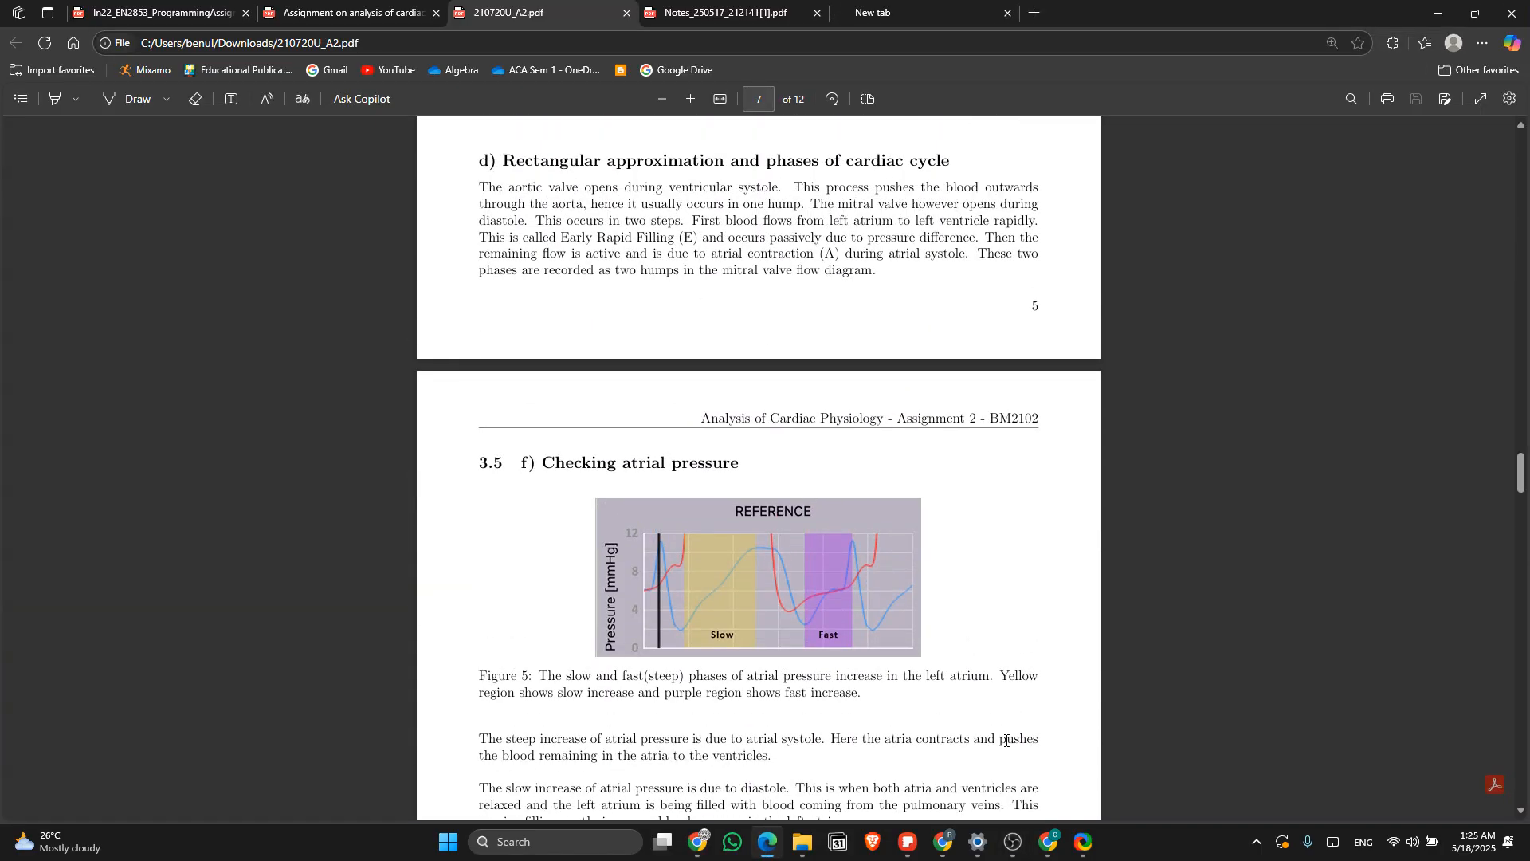
pyautogui.moveTo(1026, 851)
pyautogui.click(1017, 767)
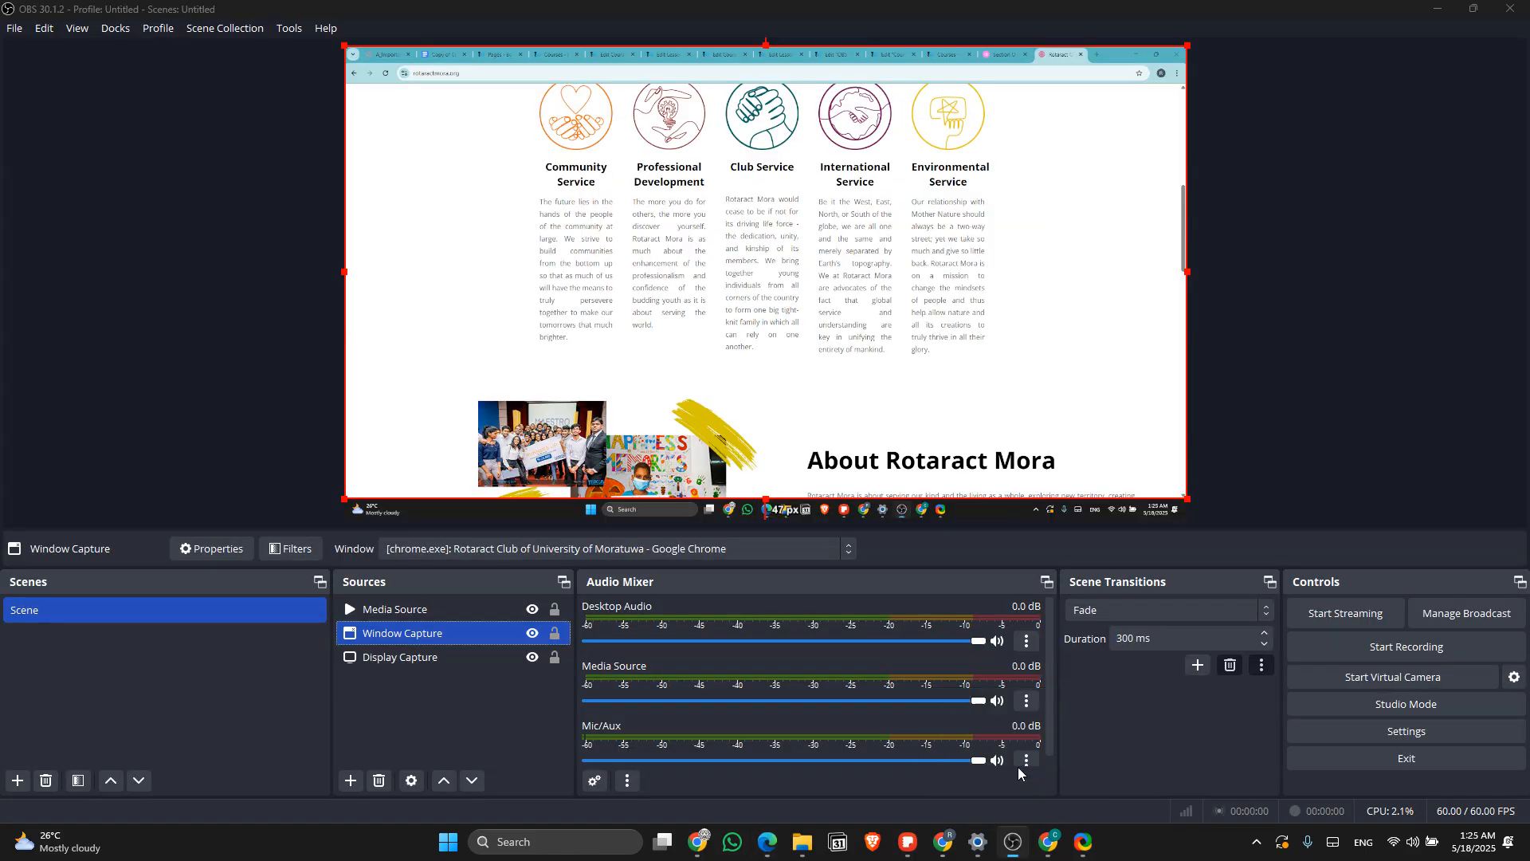
# Set the Window Capture source to capture the Microsoft Edge window with the open PDF
pyautogui.doubleClick(443, 638)
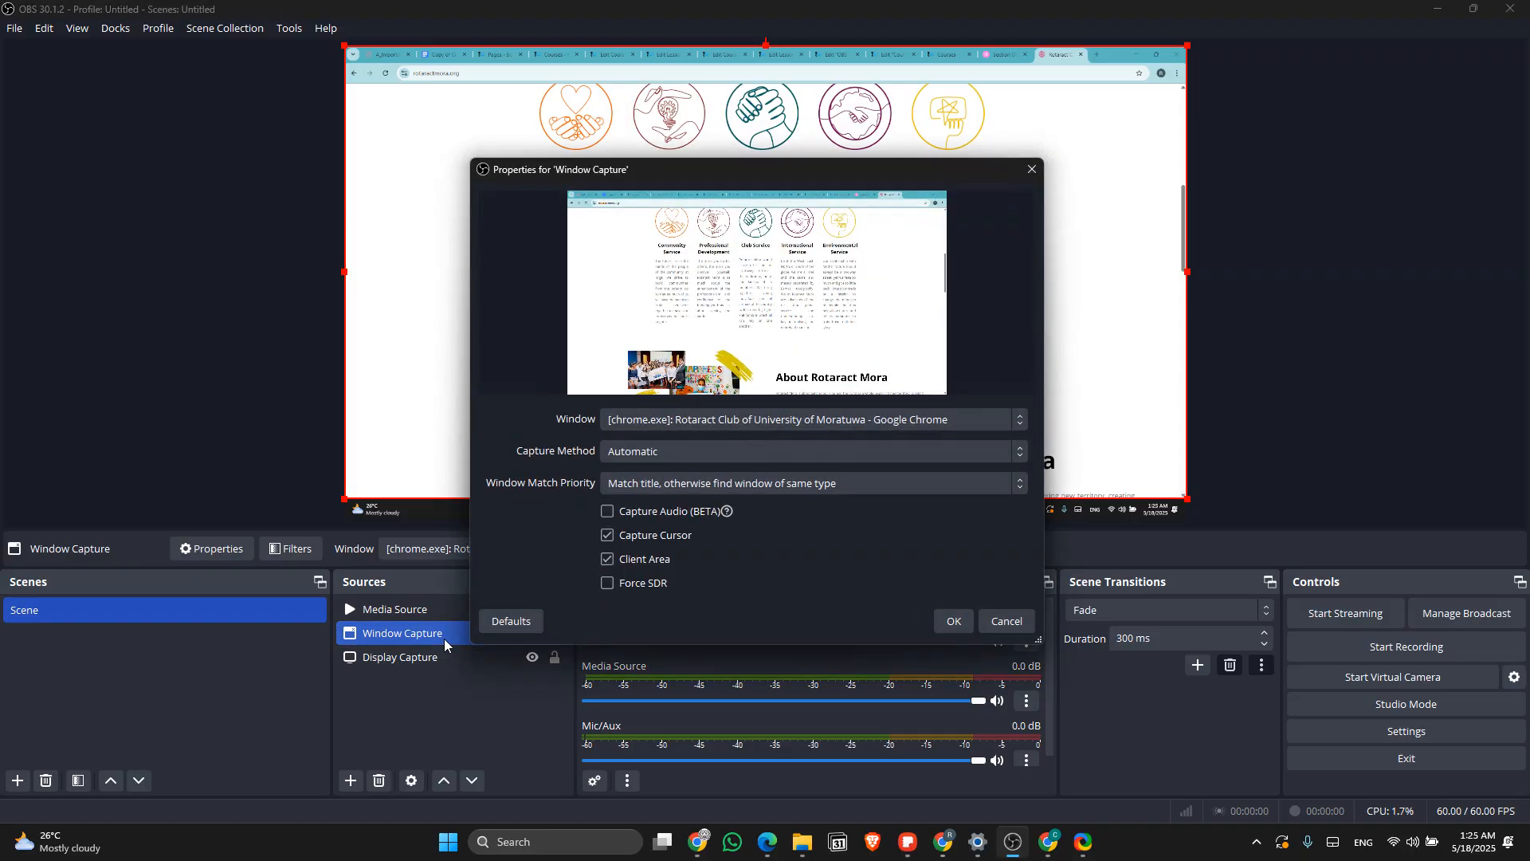
pyautogui.click(739, 420)
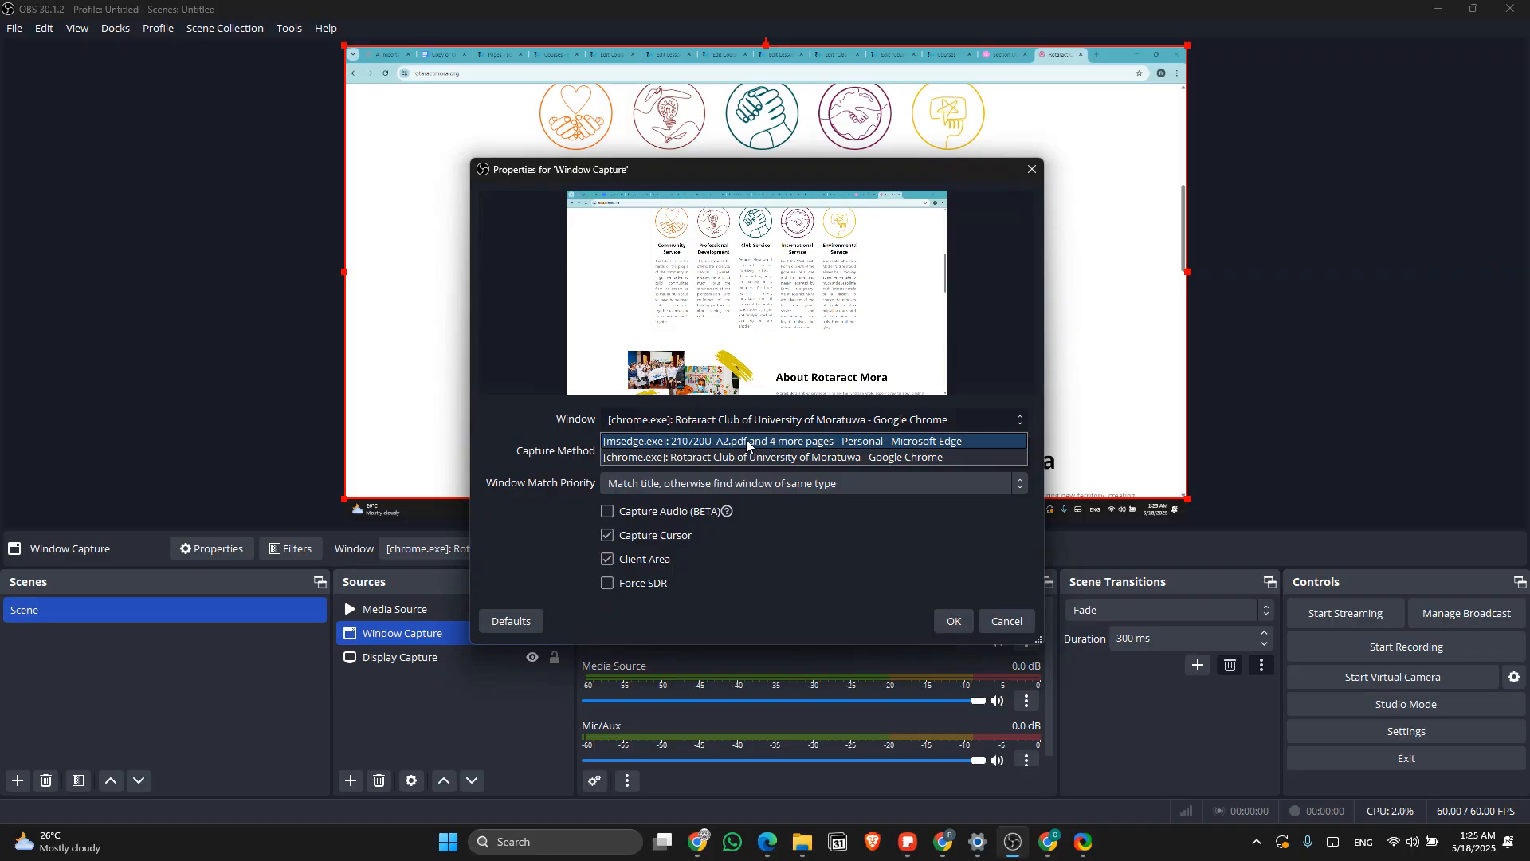
pyautogui.click(746, 440)
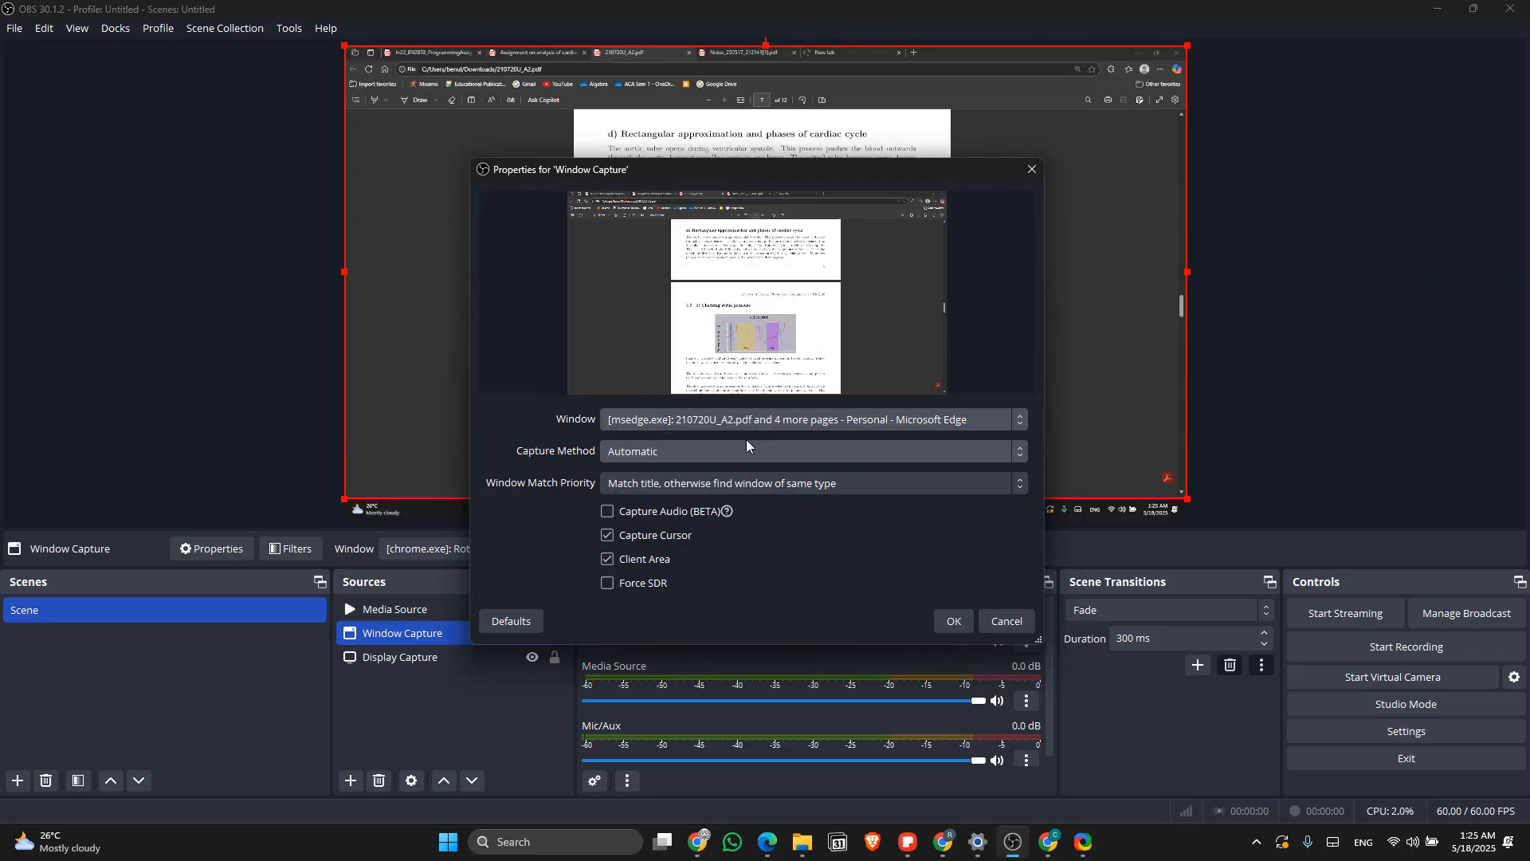
pyautogui.click(954, 620)
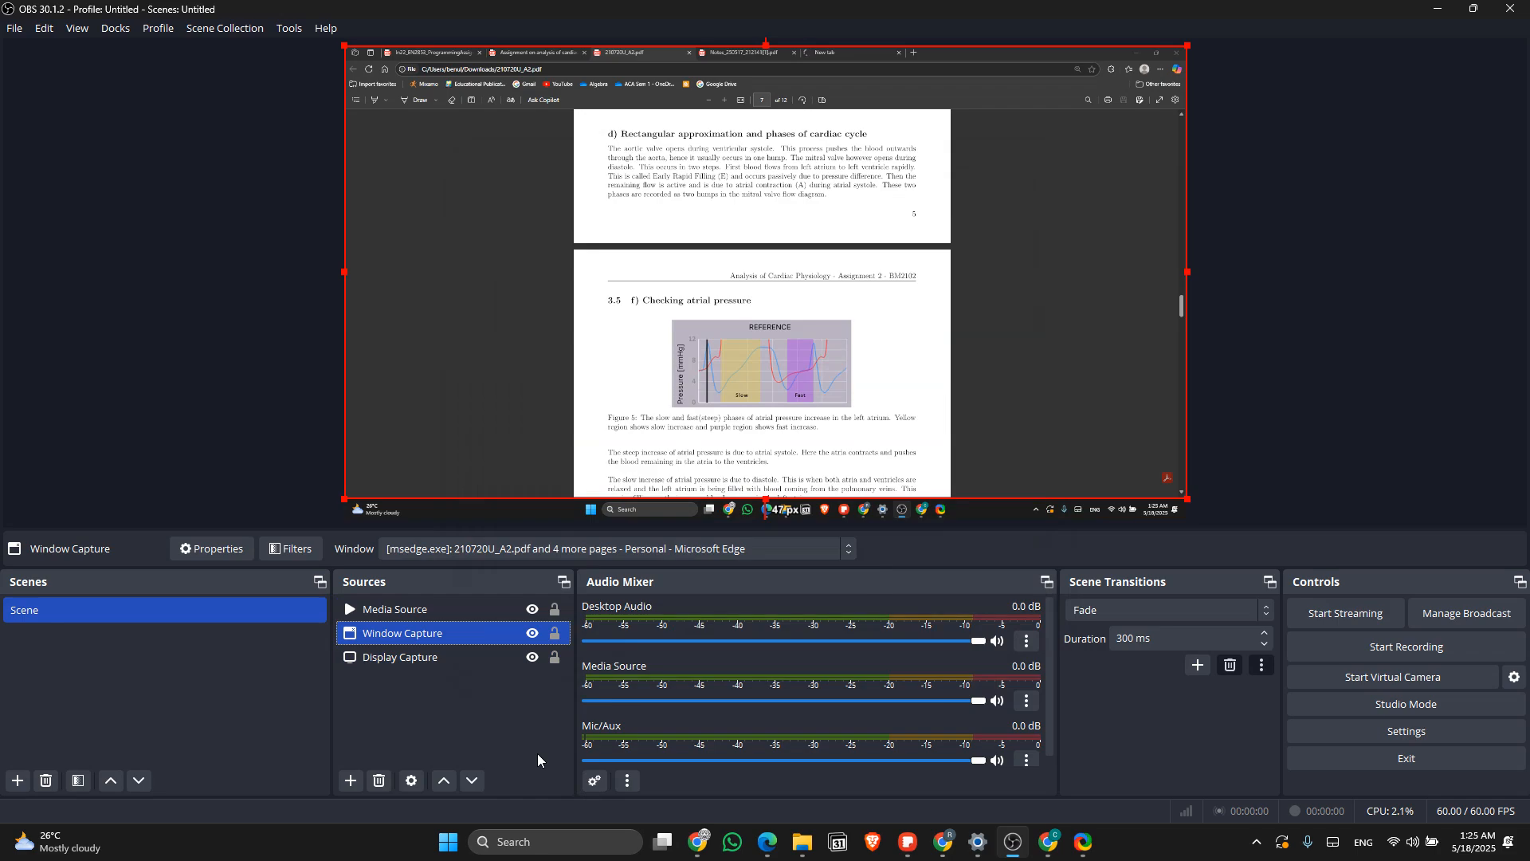
# Review the Edge and Chrome window choices for the Window Capture source again and cancel the properties
pyautogui.doubleClick(429, 635)
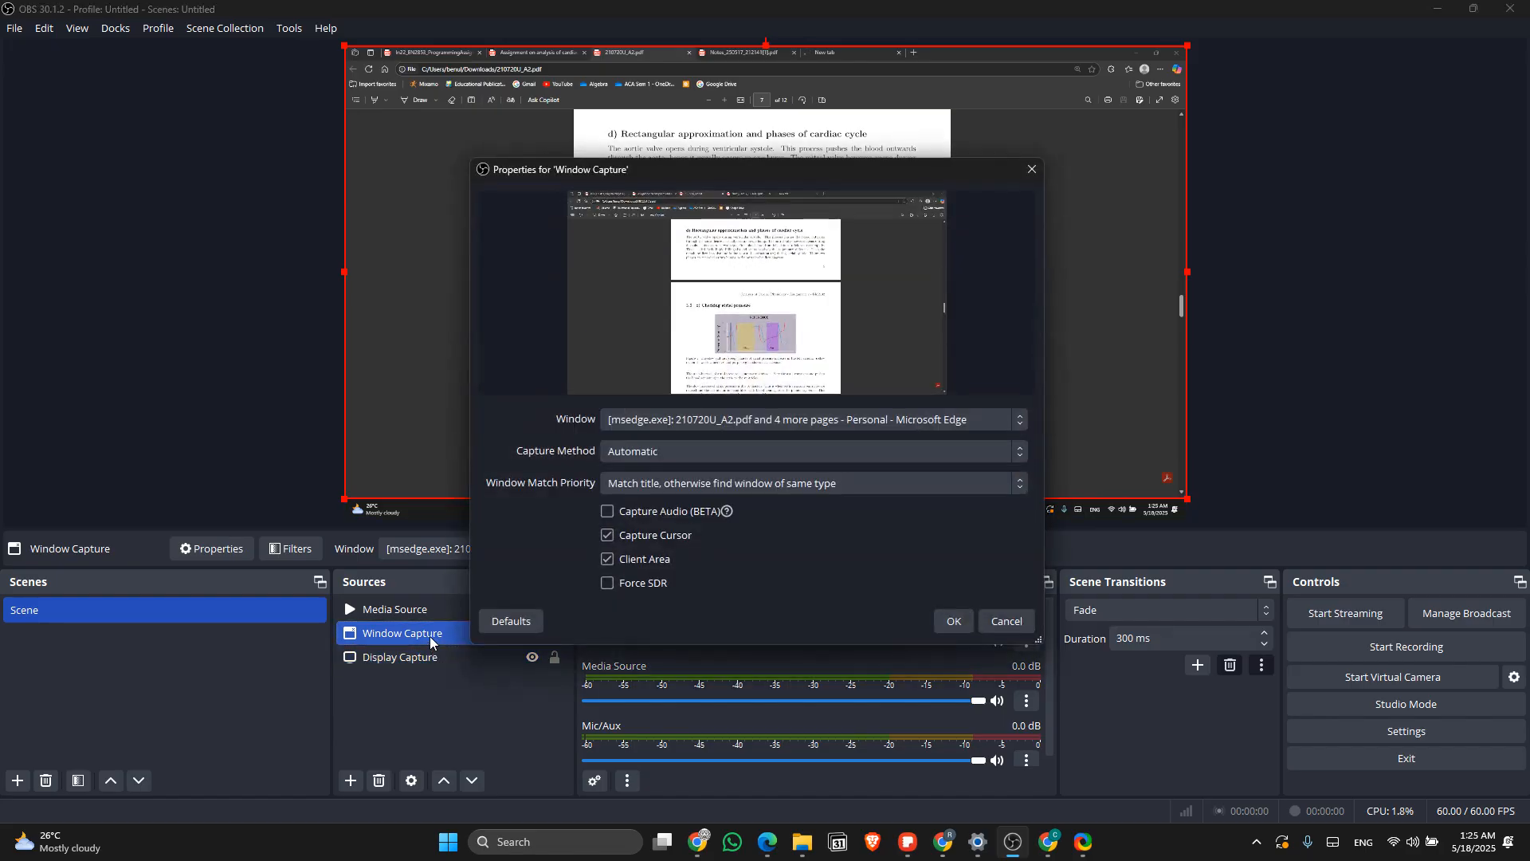
pyautogui.click(790, 418)
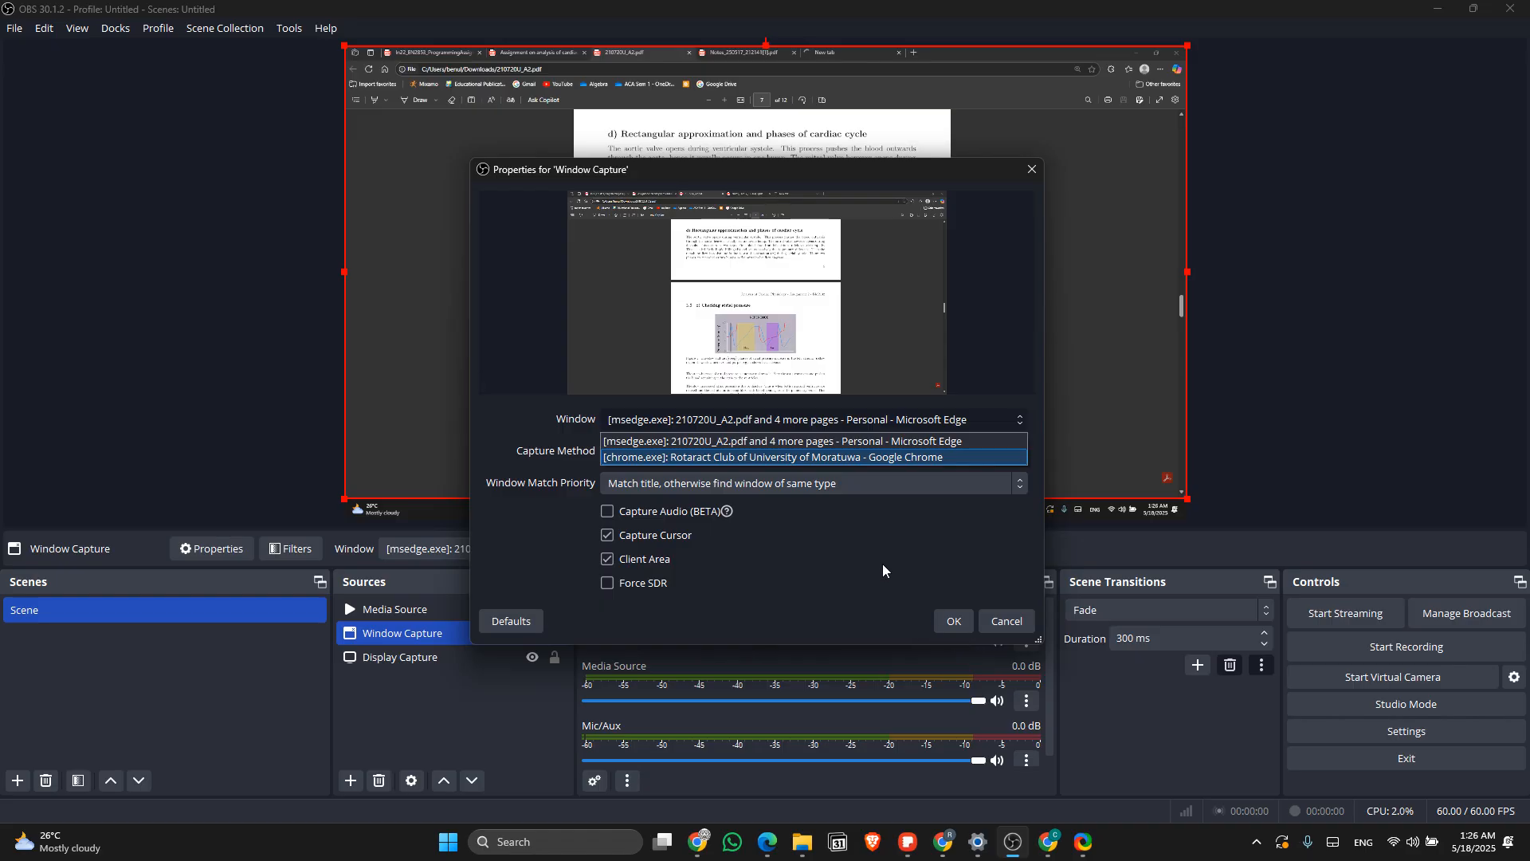
pyautogui.click(999, 622)
pyautogui.click(1000, 621)
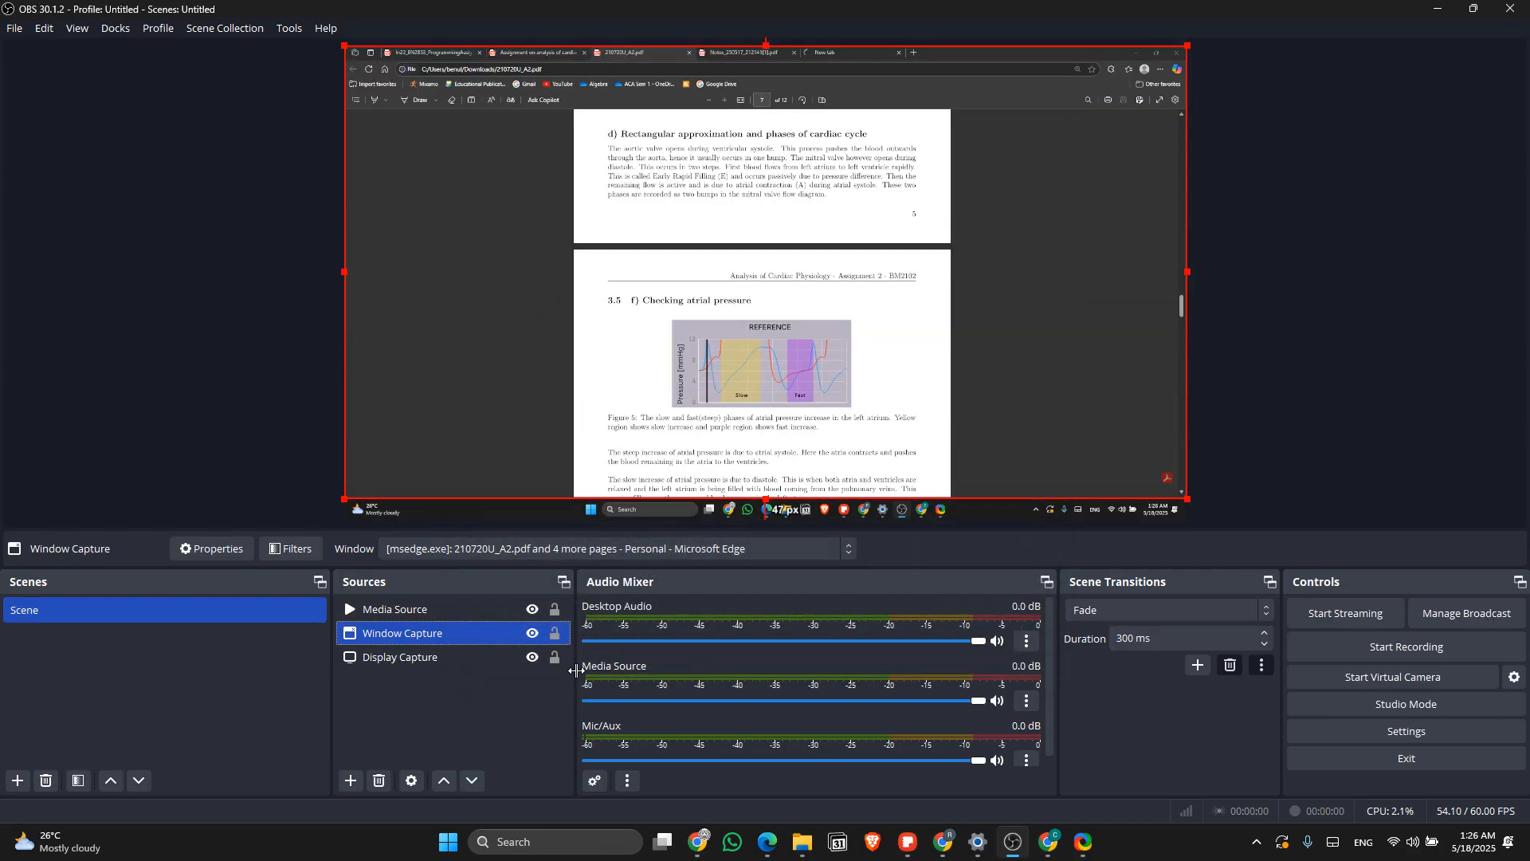